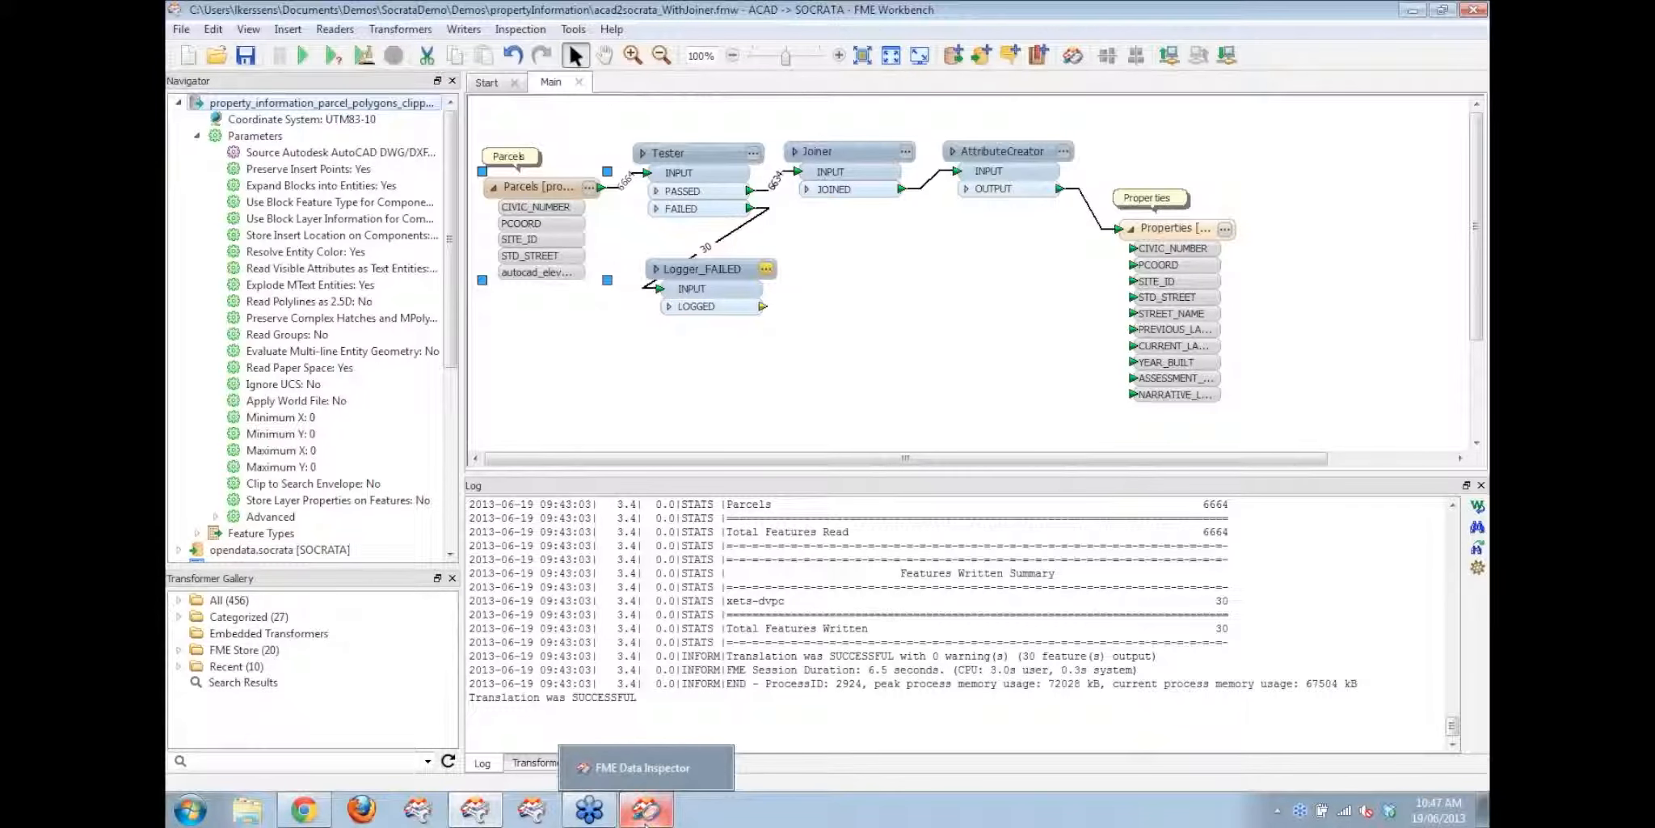
Step: Switch to FME Data Inspector and examine a single parcel's attributes, including PCOORD and SITE_ID
left_click(644, 812)
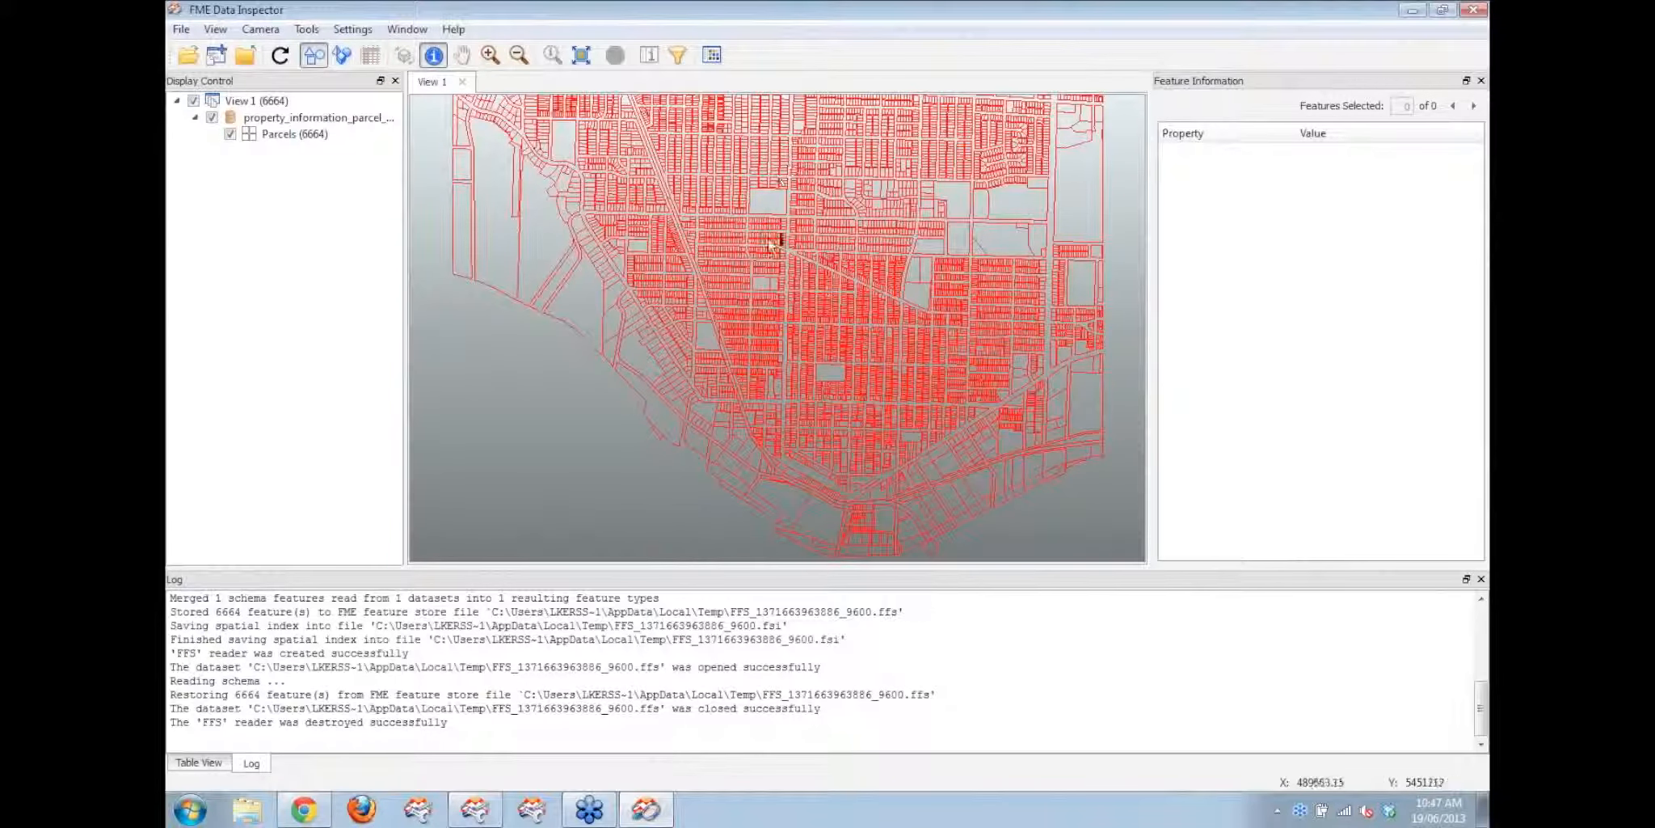
scroll(887, 407, "up", 2)
scroll(887, 409, "up", 2)
left_click(858, 374)
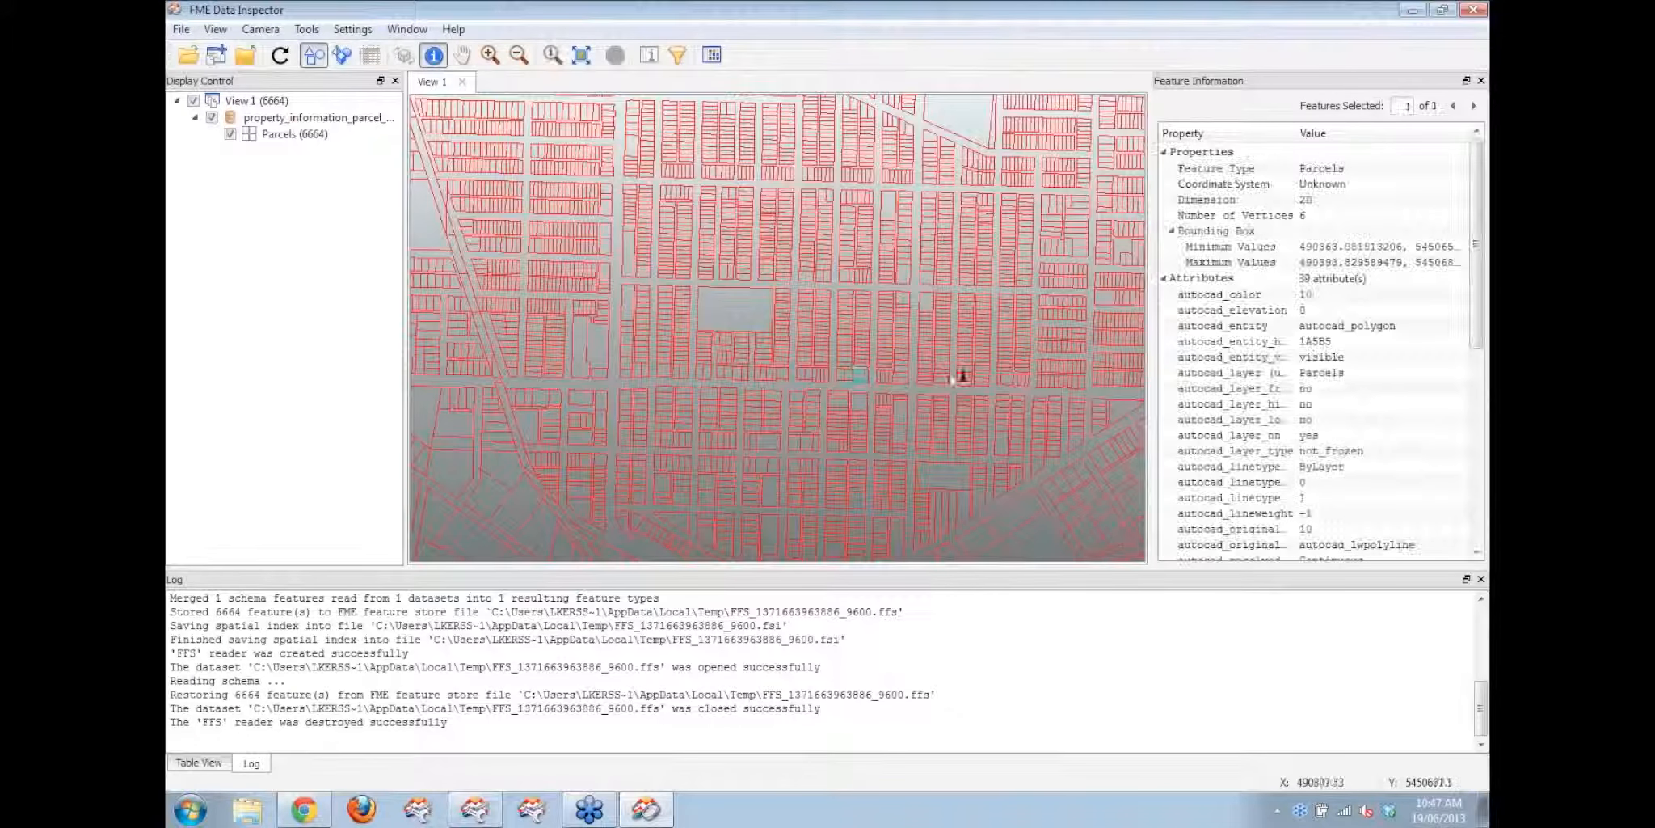
left_click_drag(1478, 303, 1478, 501)
left_click(1294, 480)
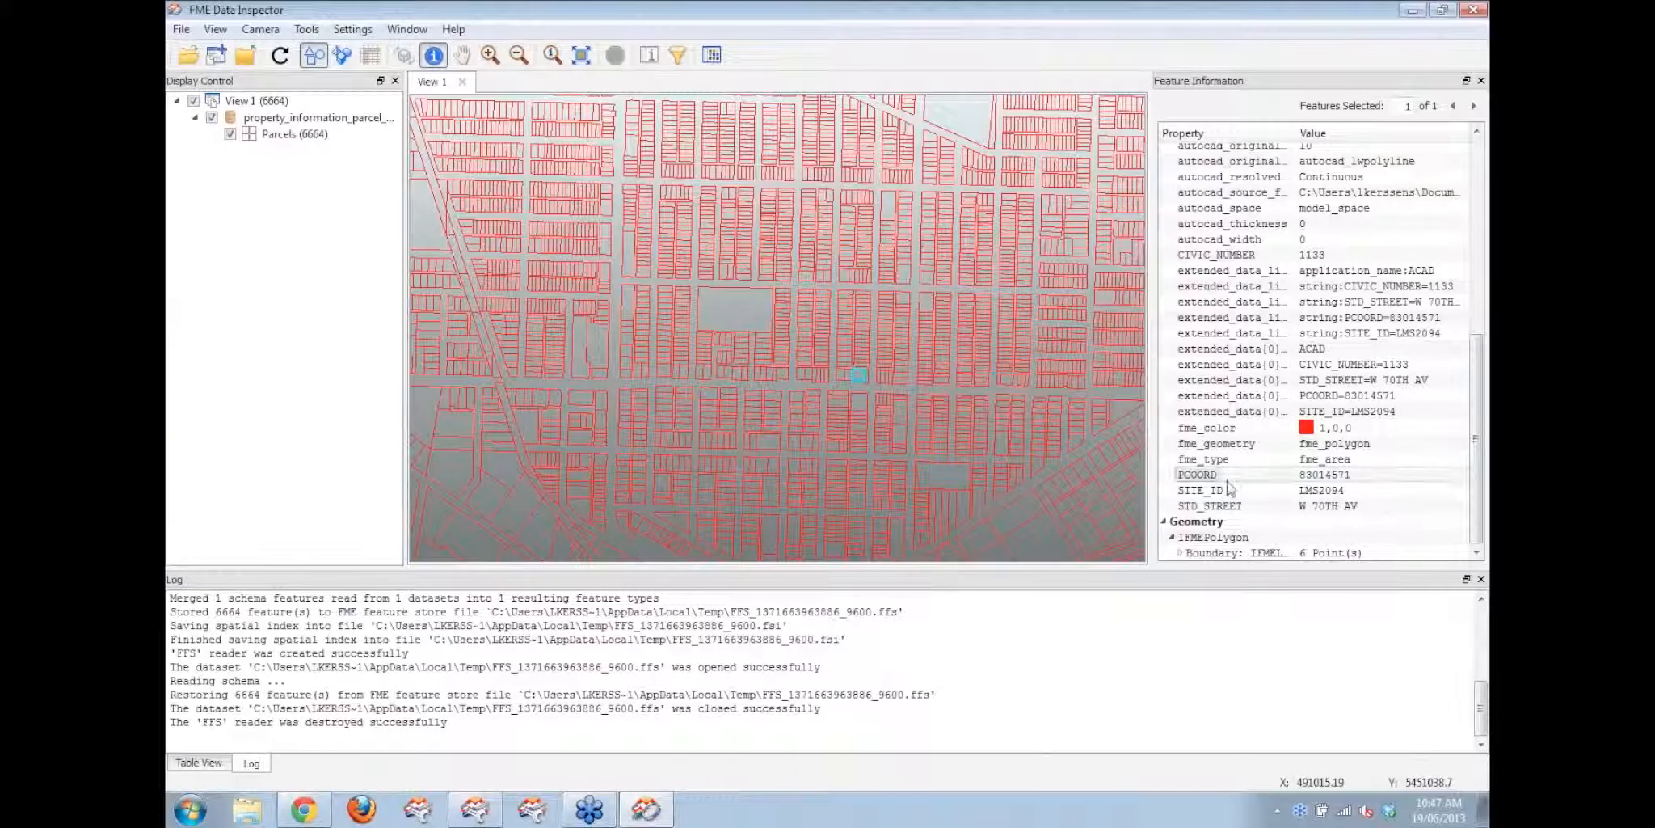
left_click(1322, 490)
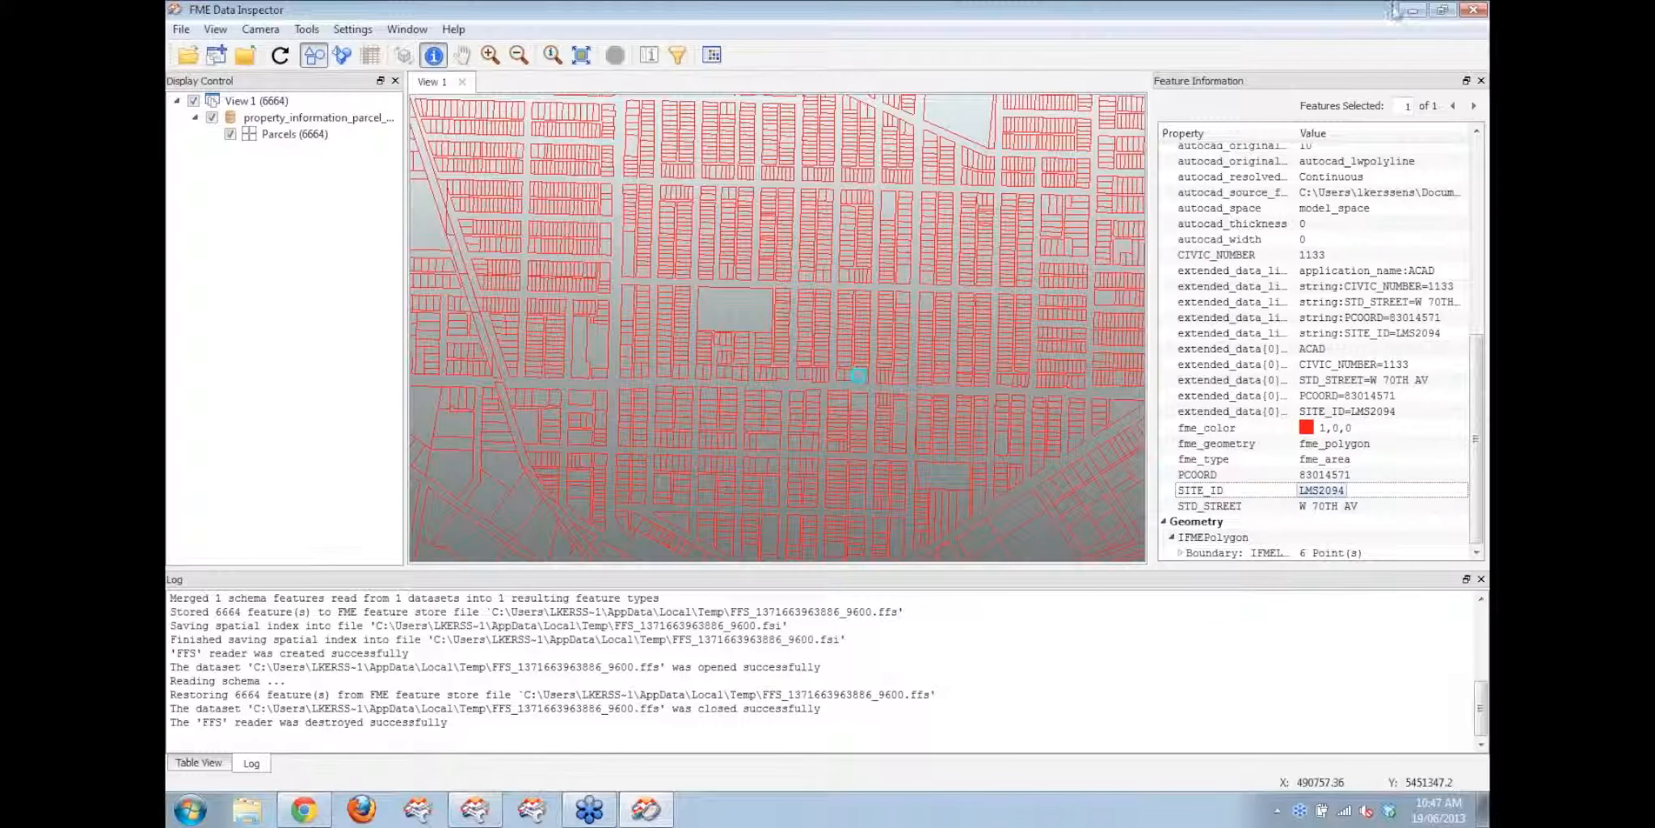
left_click(1413, 11)
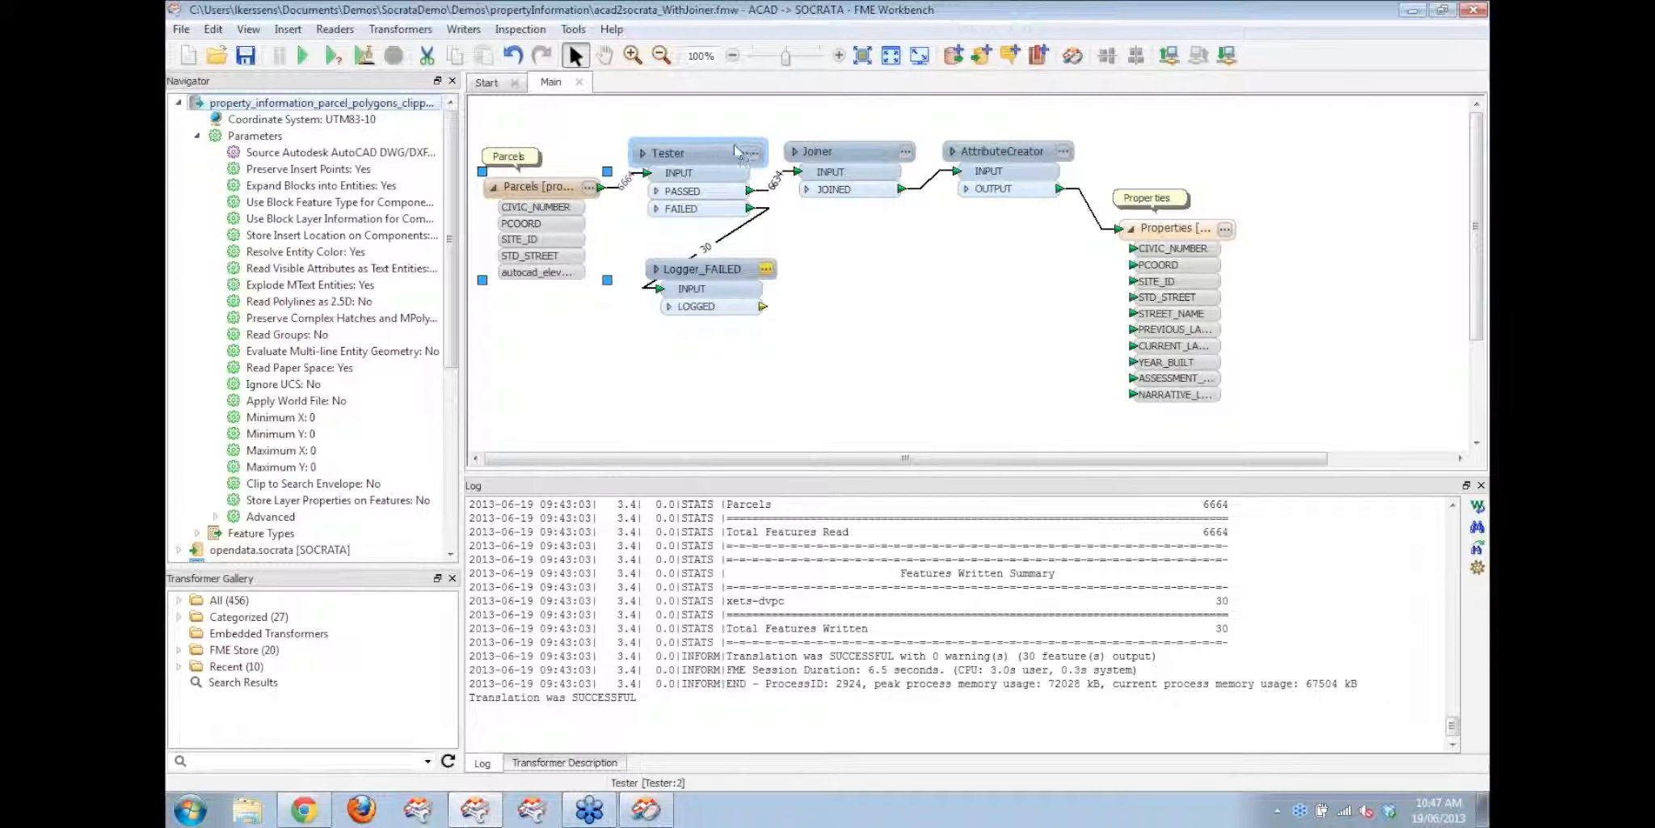
Step: Return to the workspace's Tester transformer and review its pass criteria and test clause without changing them
left_click(686, 164)
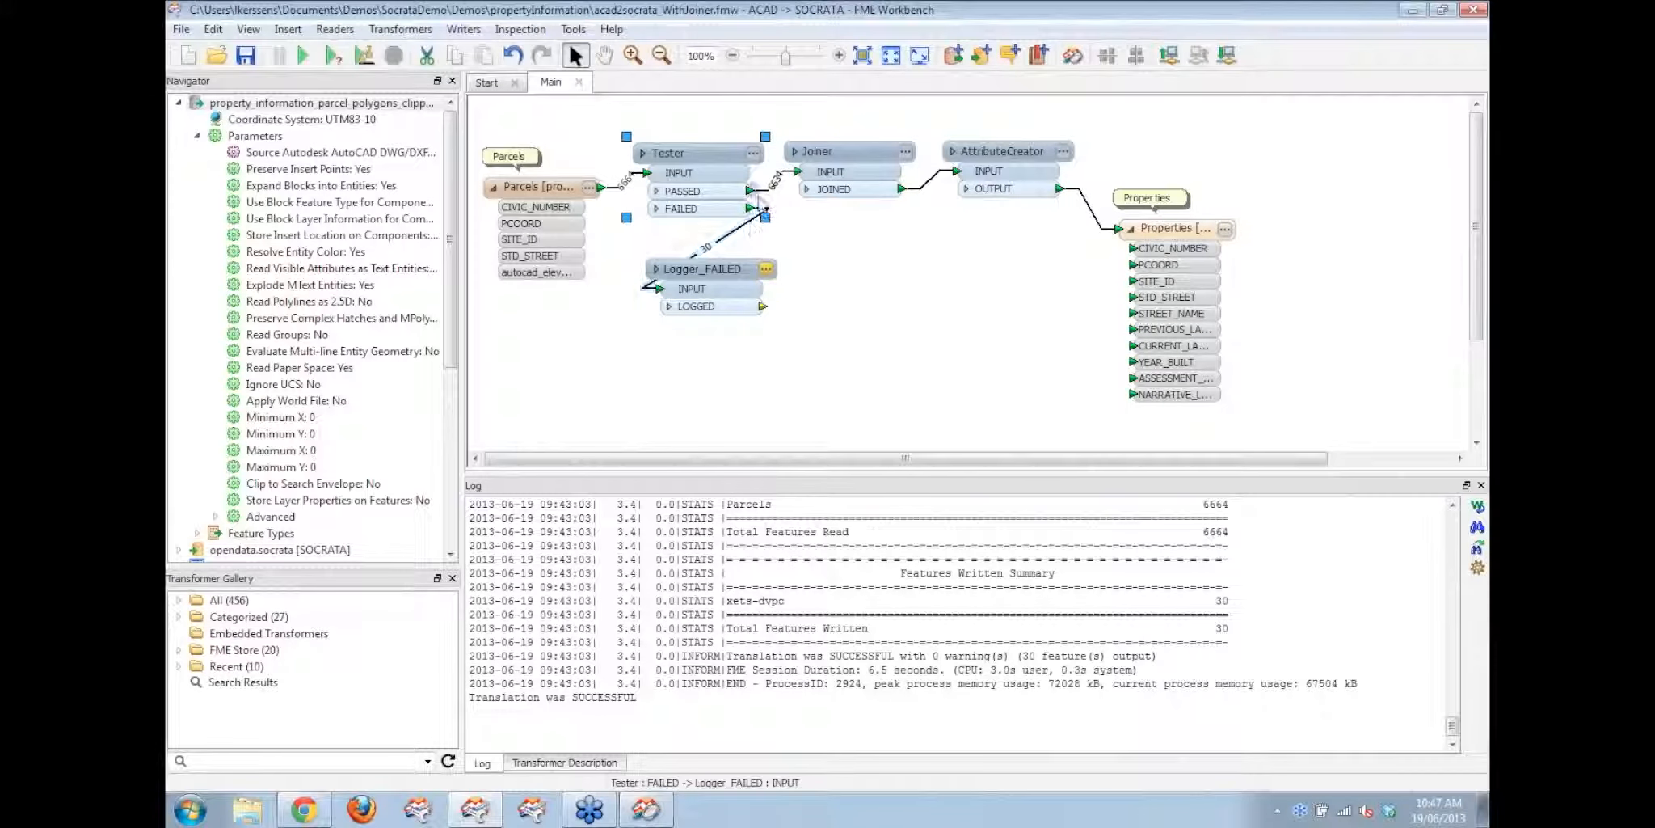
left_click(753, 153)
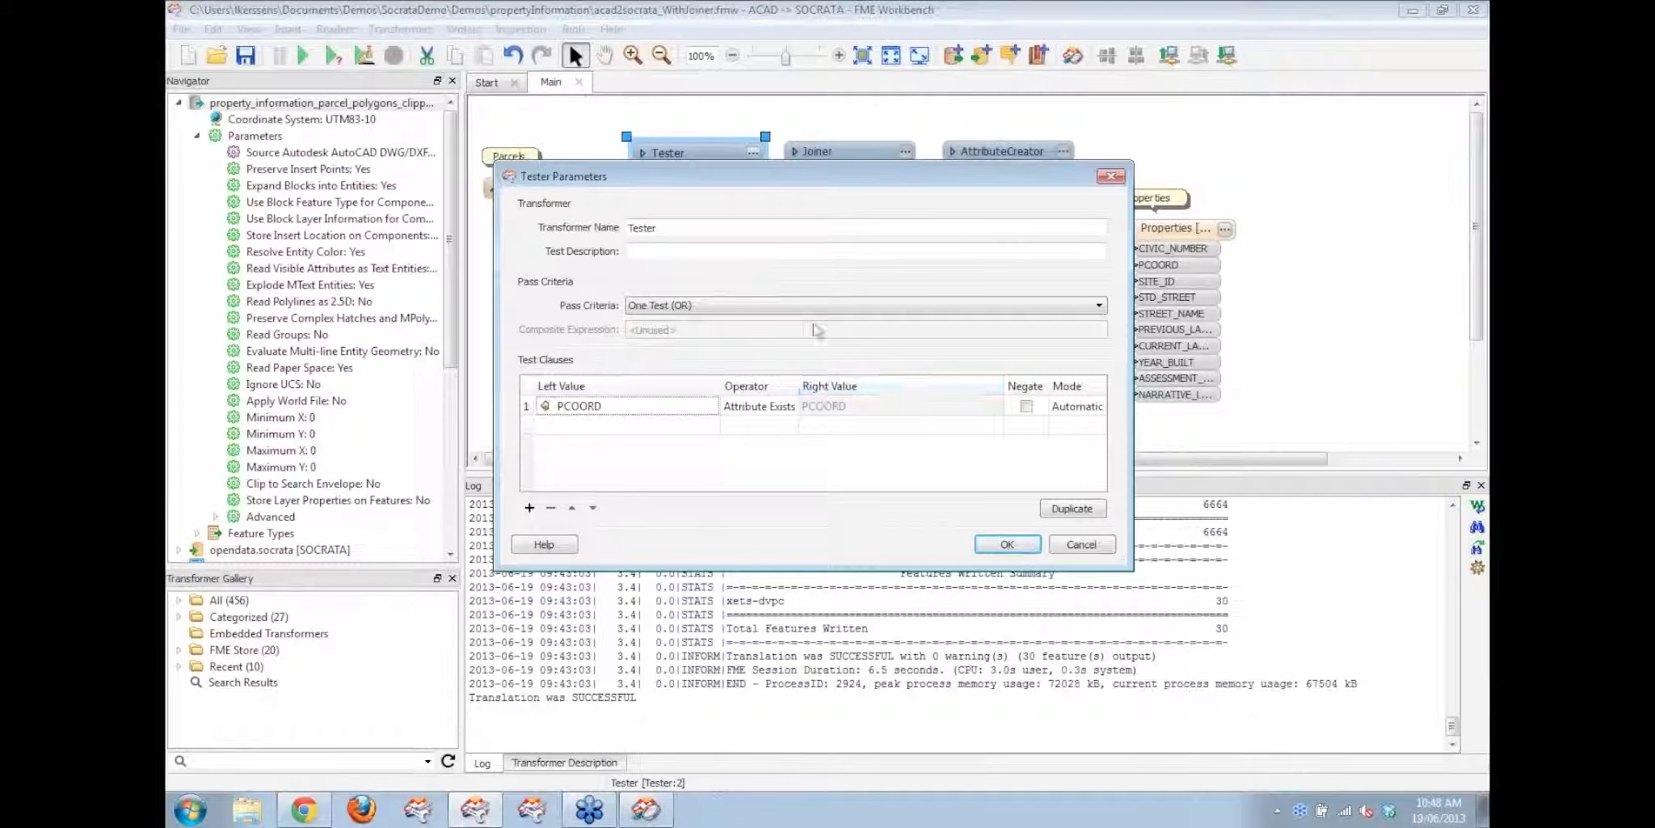
left_click(1106, 552)
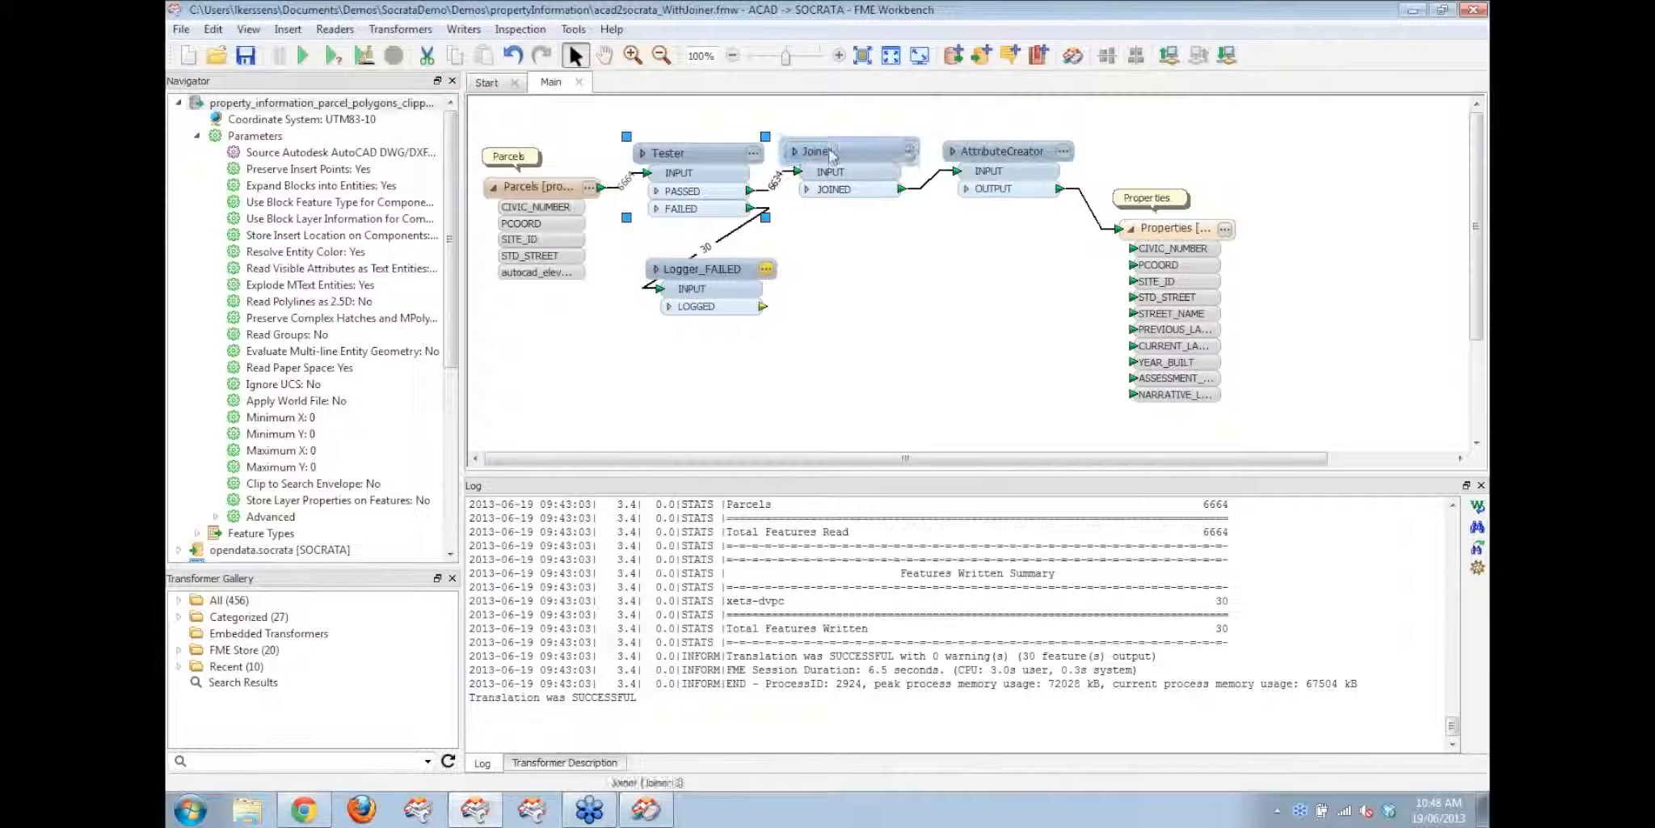
Step: Review the Joiner's PostgreSQL source, join key and list of fields to add, leaving its parameters unchanged
left_click(833, 155)
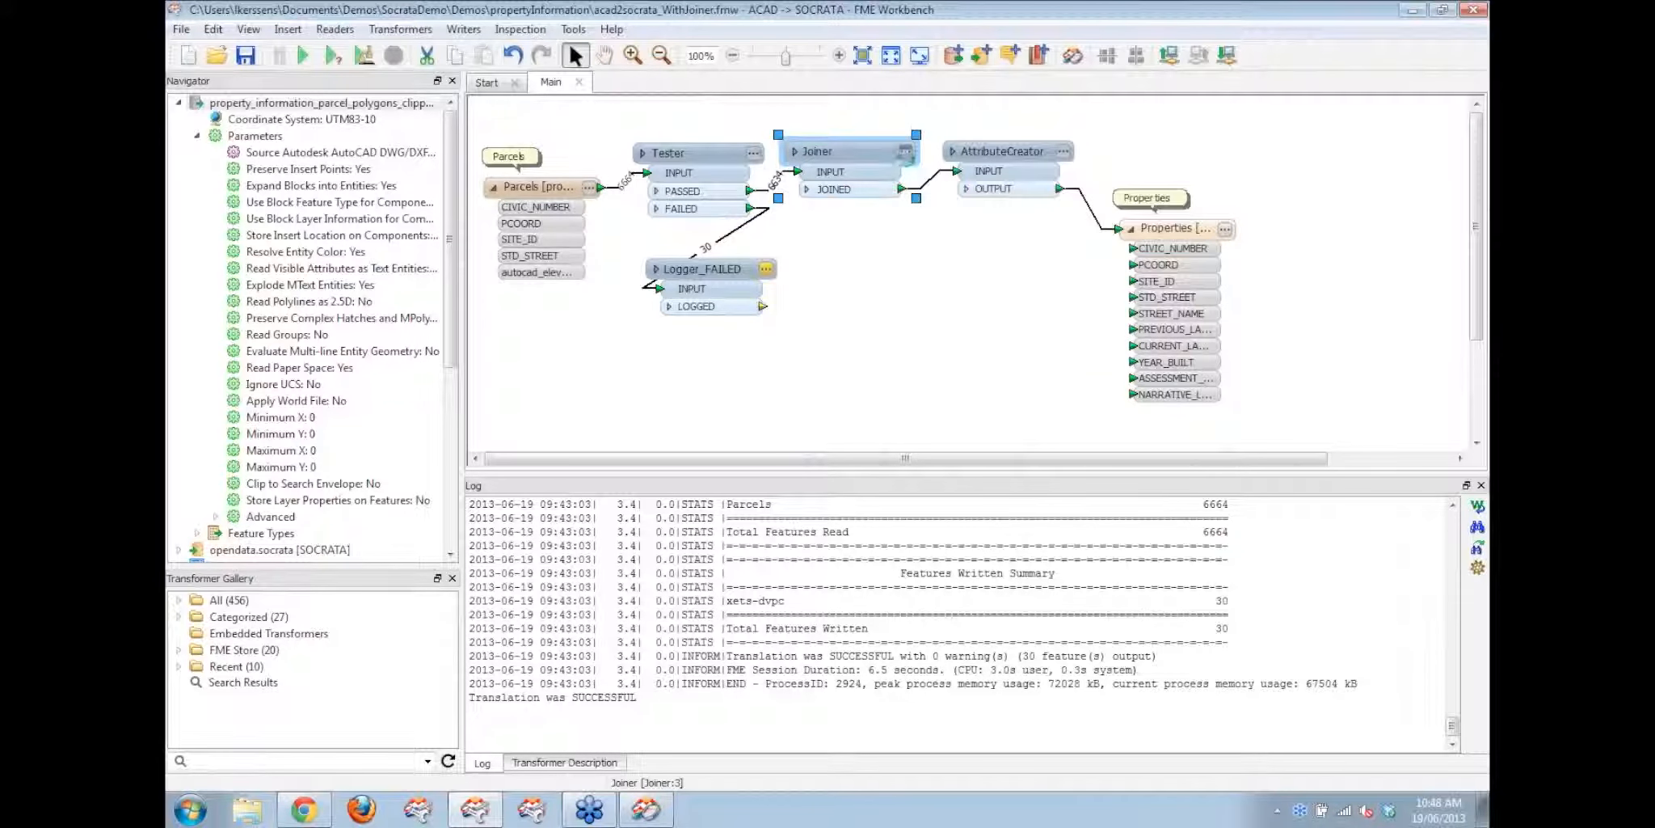
left_click(905, 152)
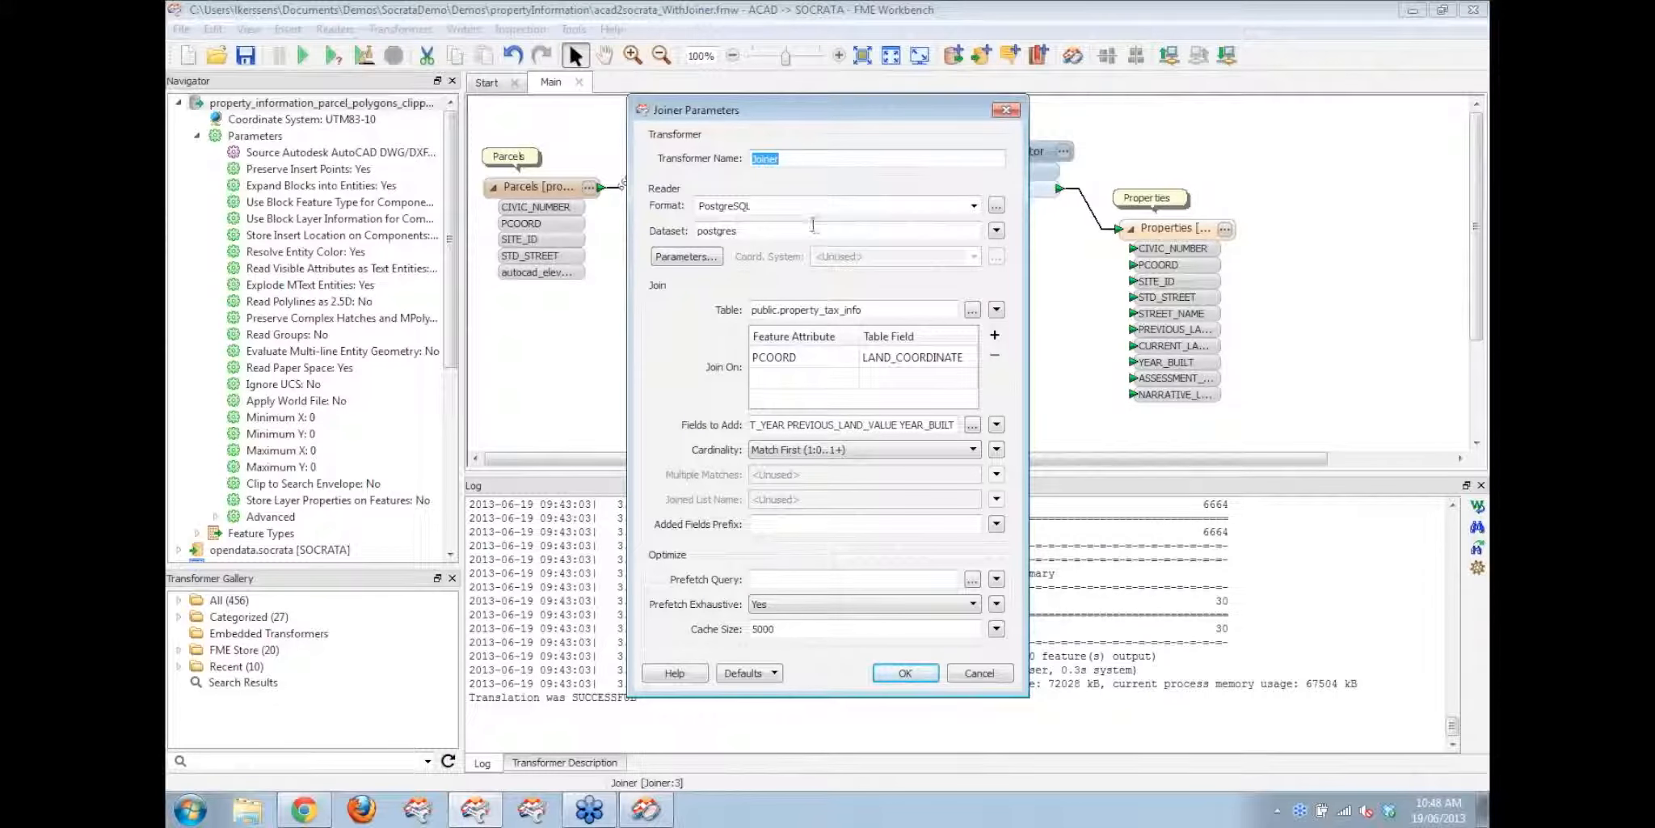
left_click(972, 424)
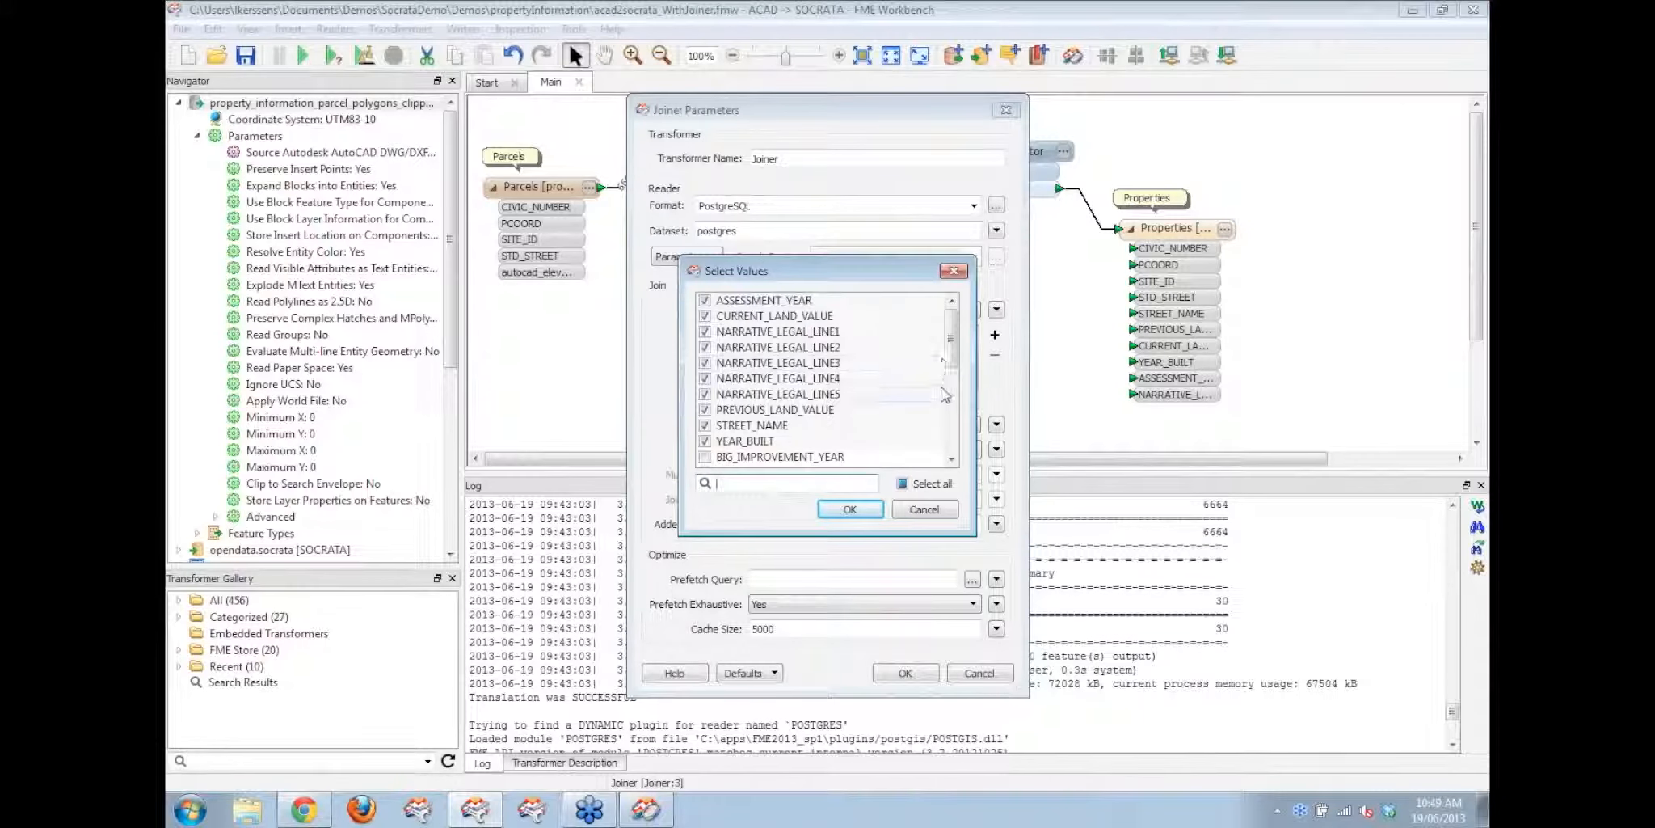
left_click(850, 509)
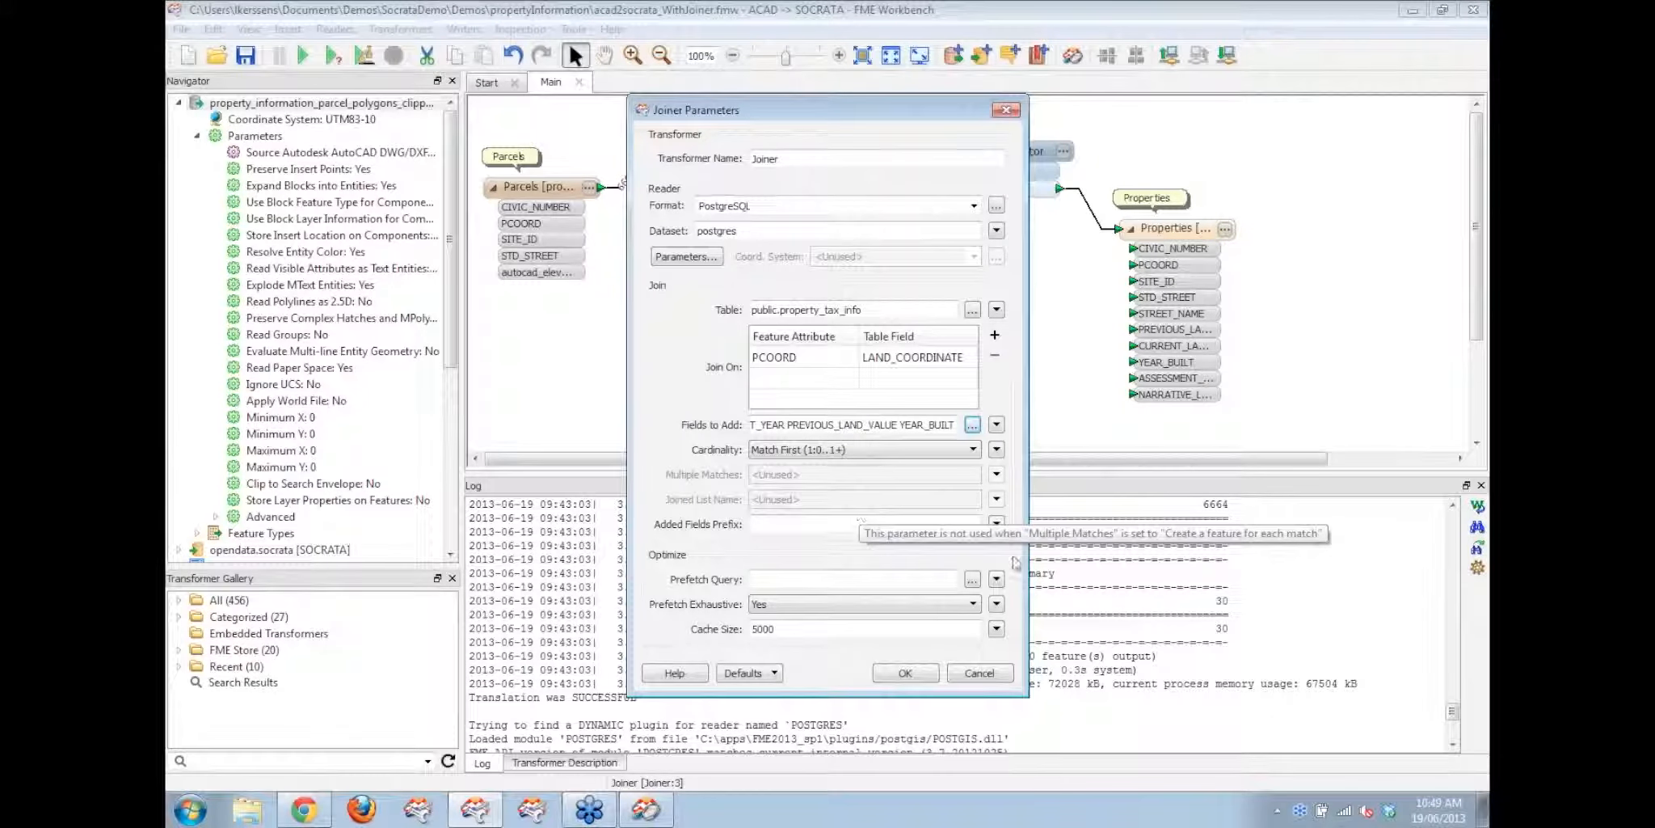
left_click(980, 673)
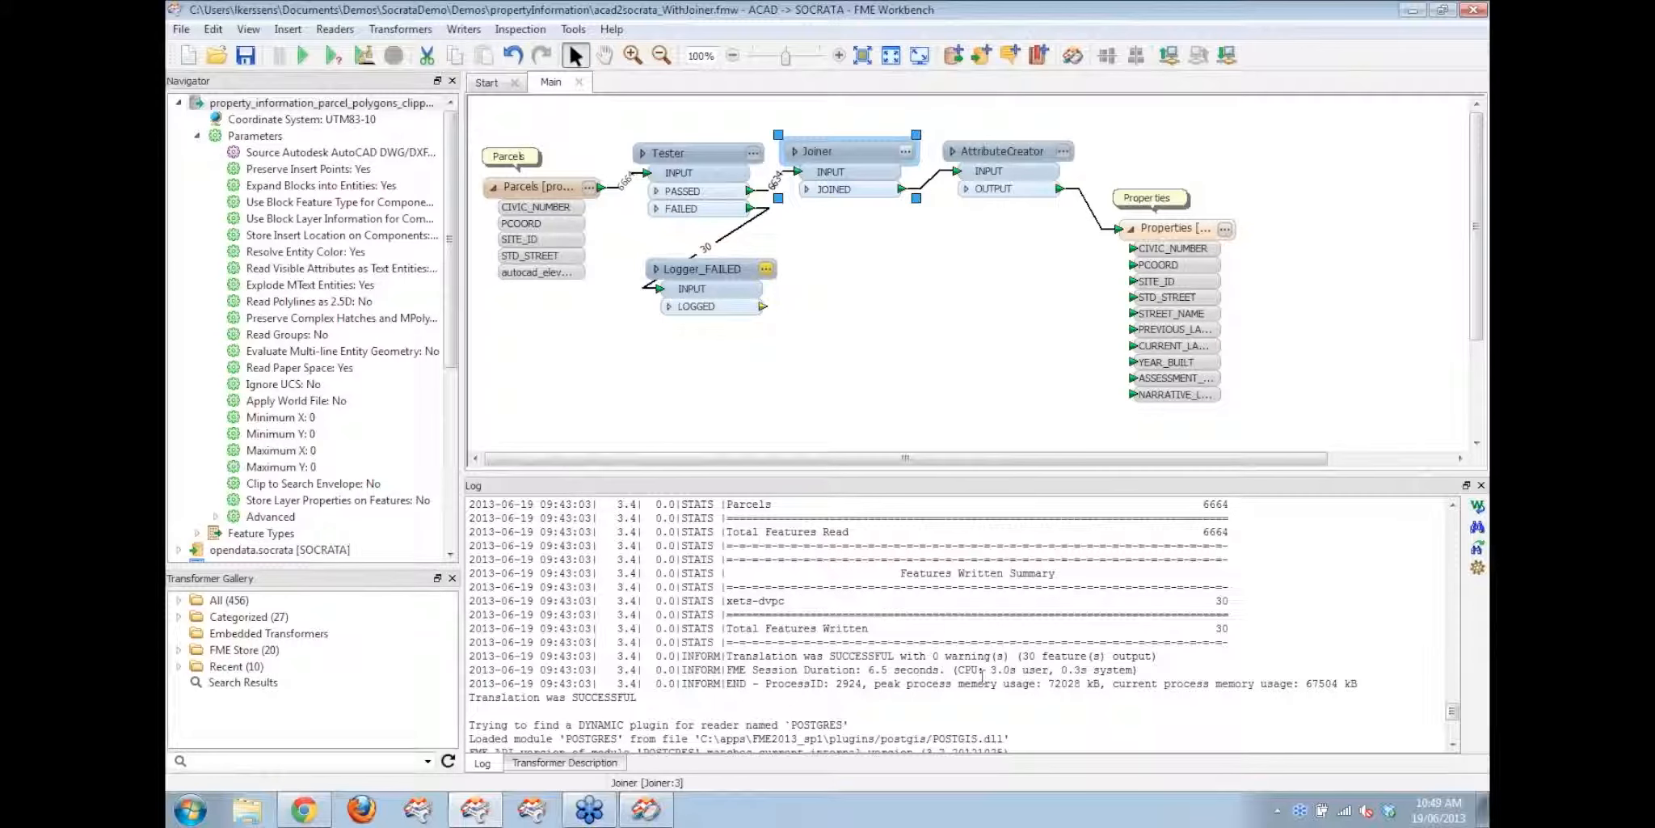
Step: Move the Properties feature type up in line with the transformers and choose number as the CIVIC_NUMBER attribute type
left_click_drag(1204, 233, 1204, 184)
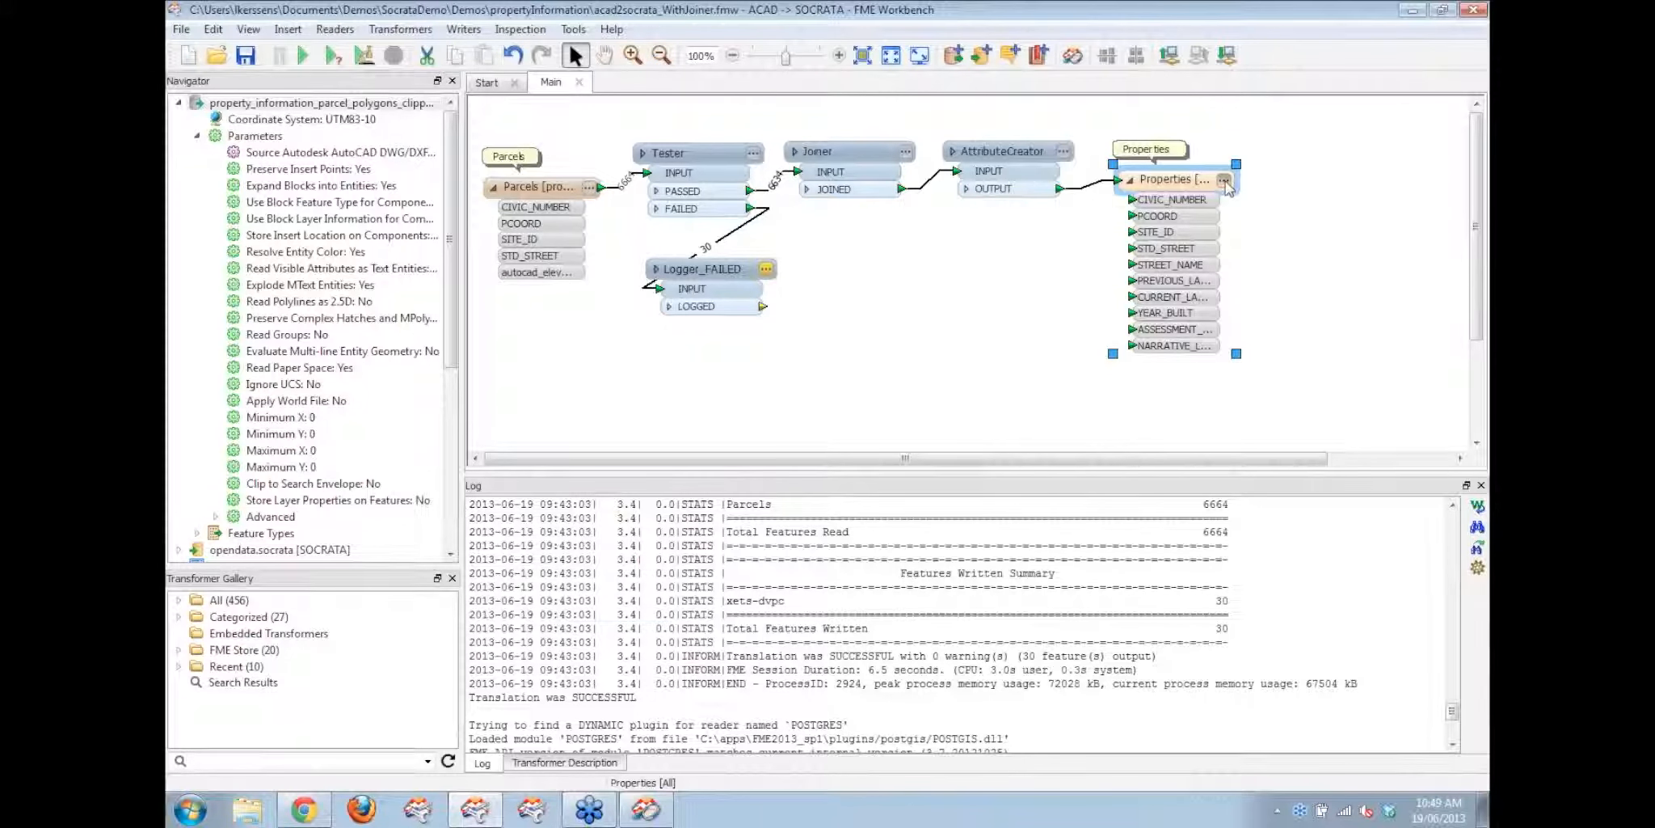
left_click(1224, 181)
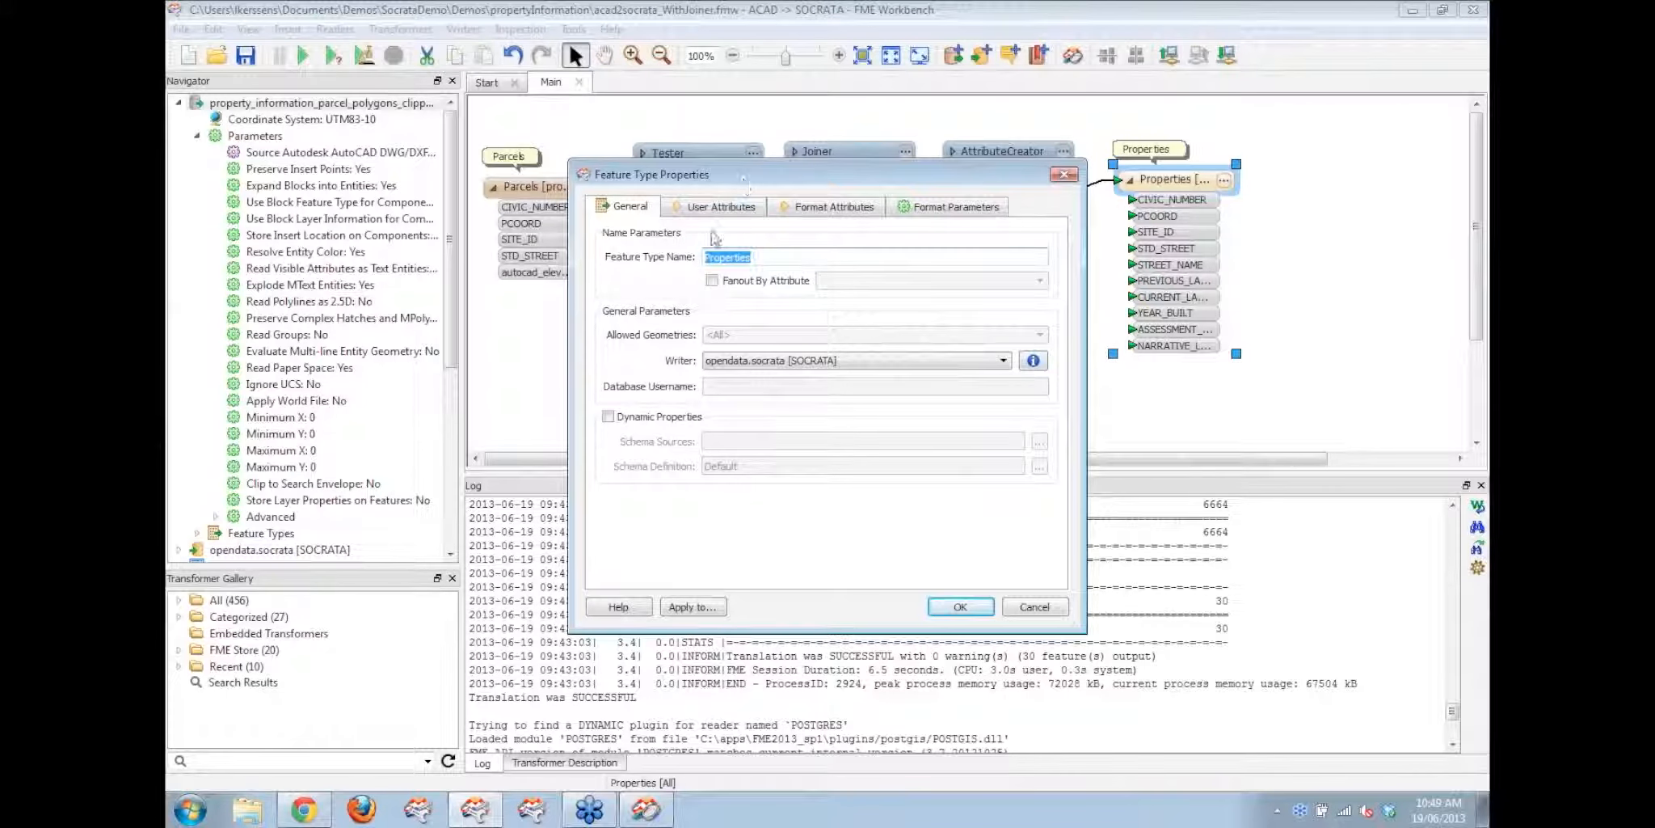
left_click(774, 262)
left_click(706, 212)
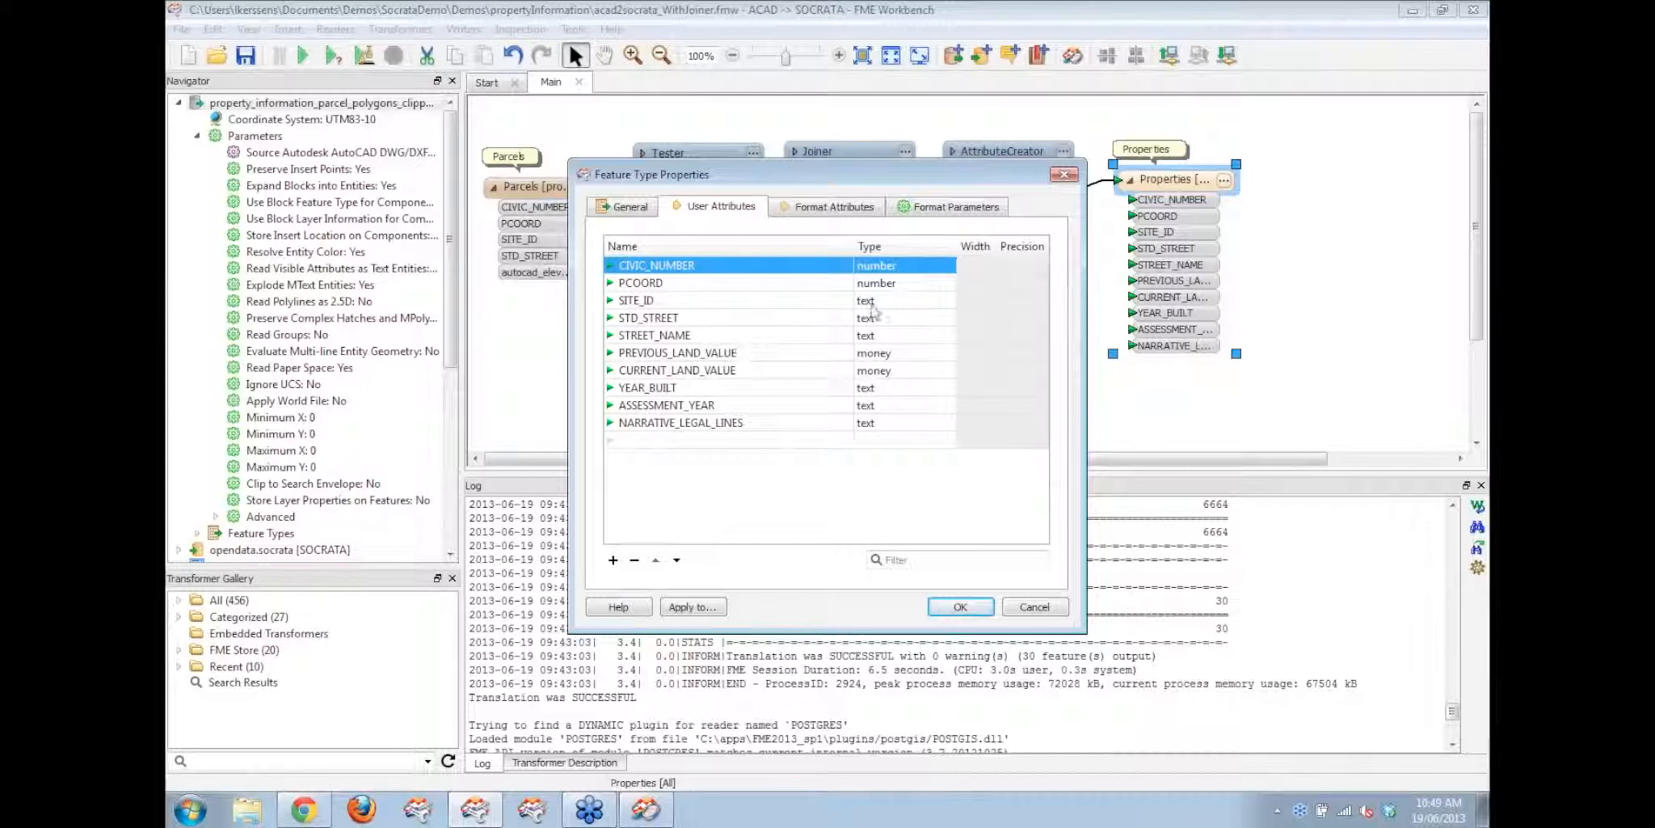
left_click(847, 265)
left_click(918, 267)
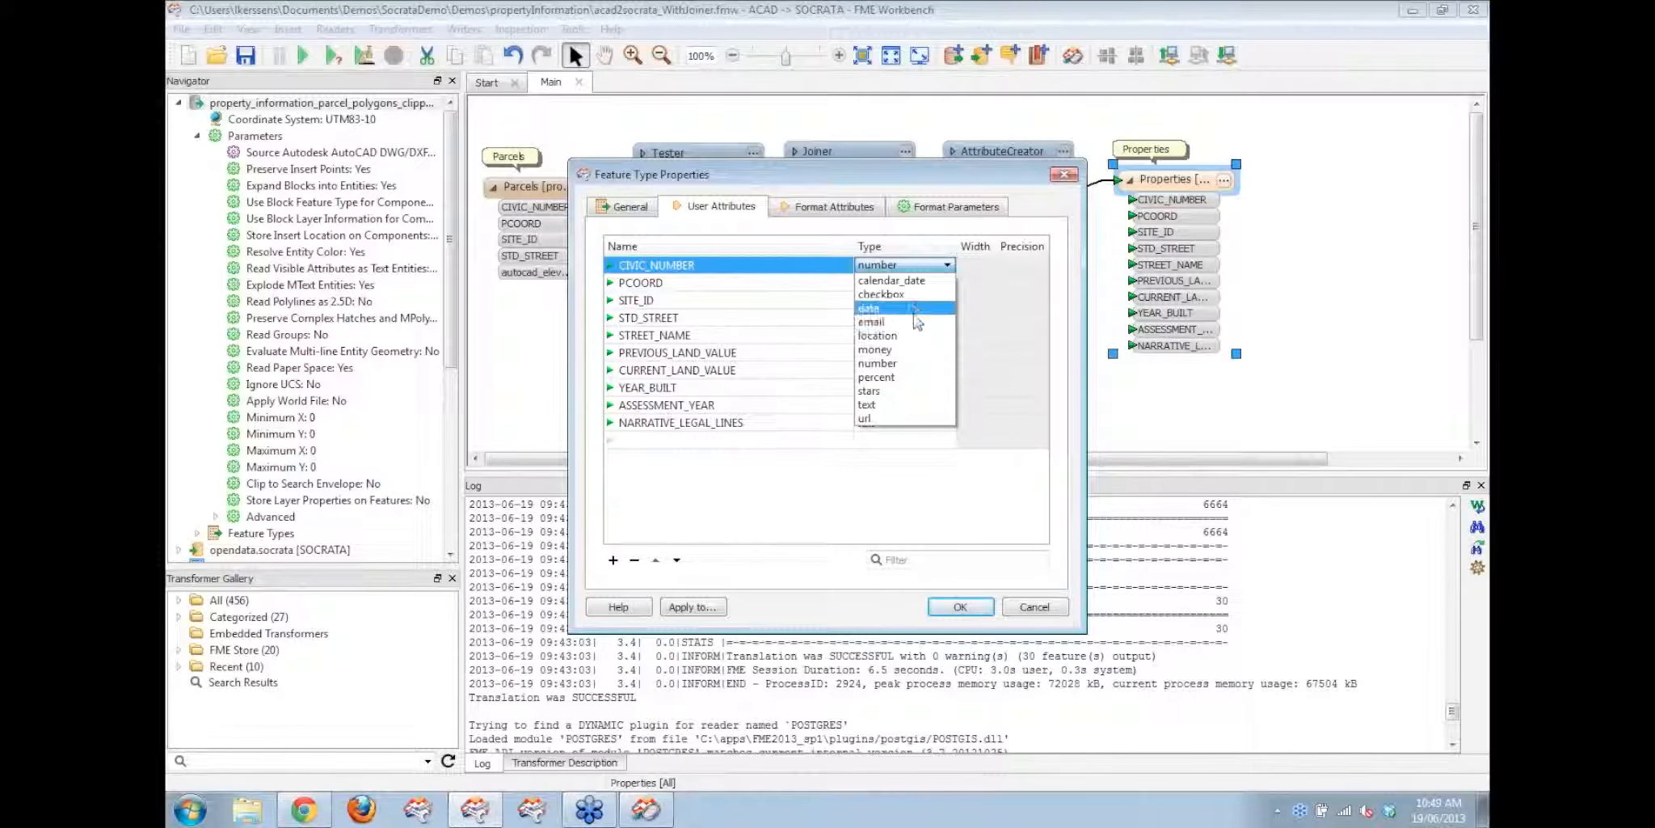
left_click(886, 366)
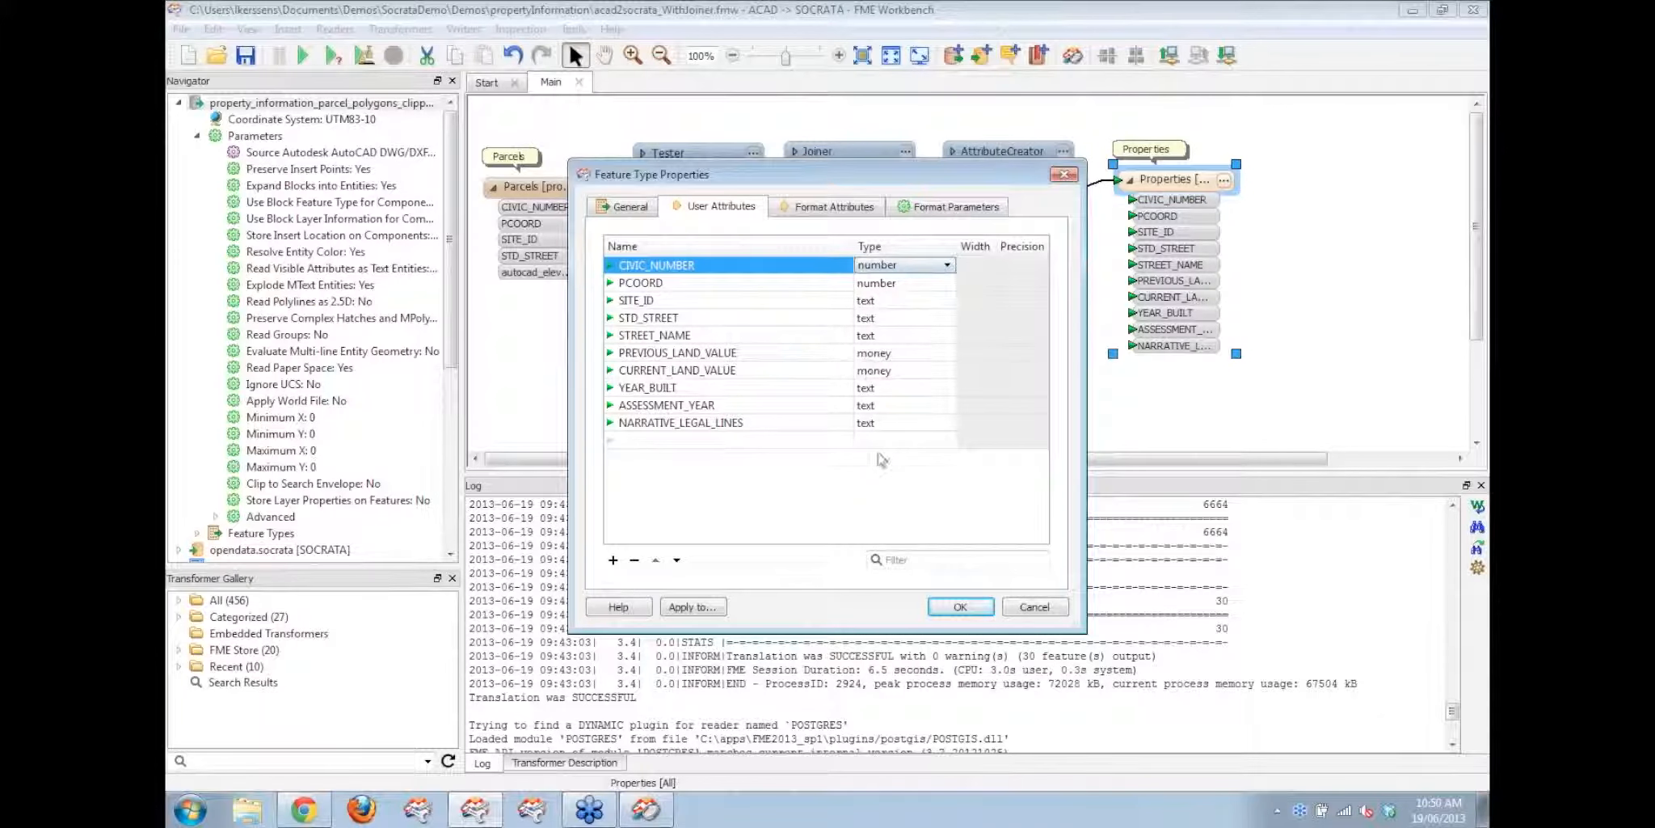
Step: Review the Properties feature type's format parameters for publishing, replacing the dataset and the geometry column name, and close its properties
left_click(914, 212)
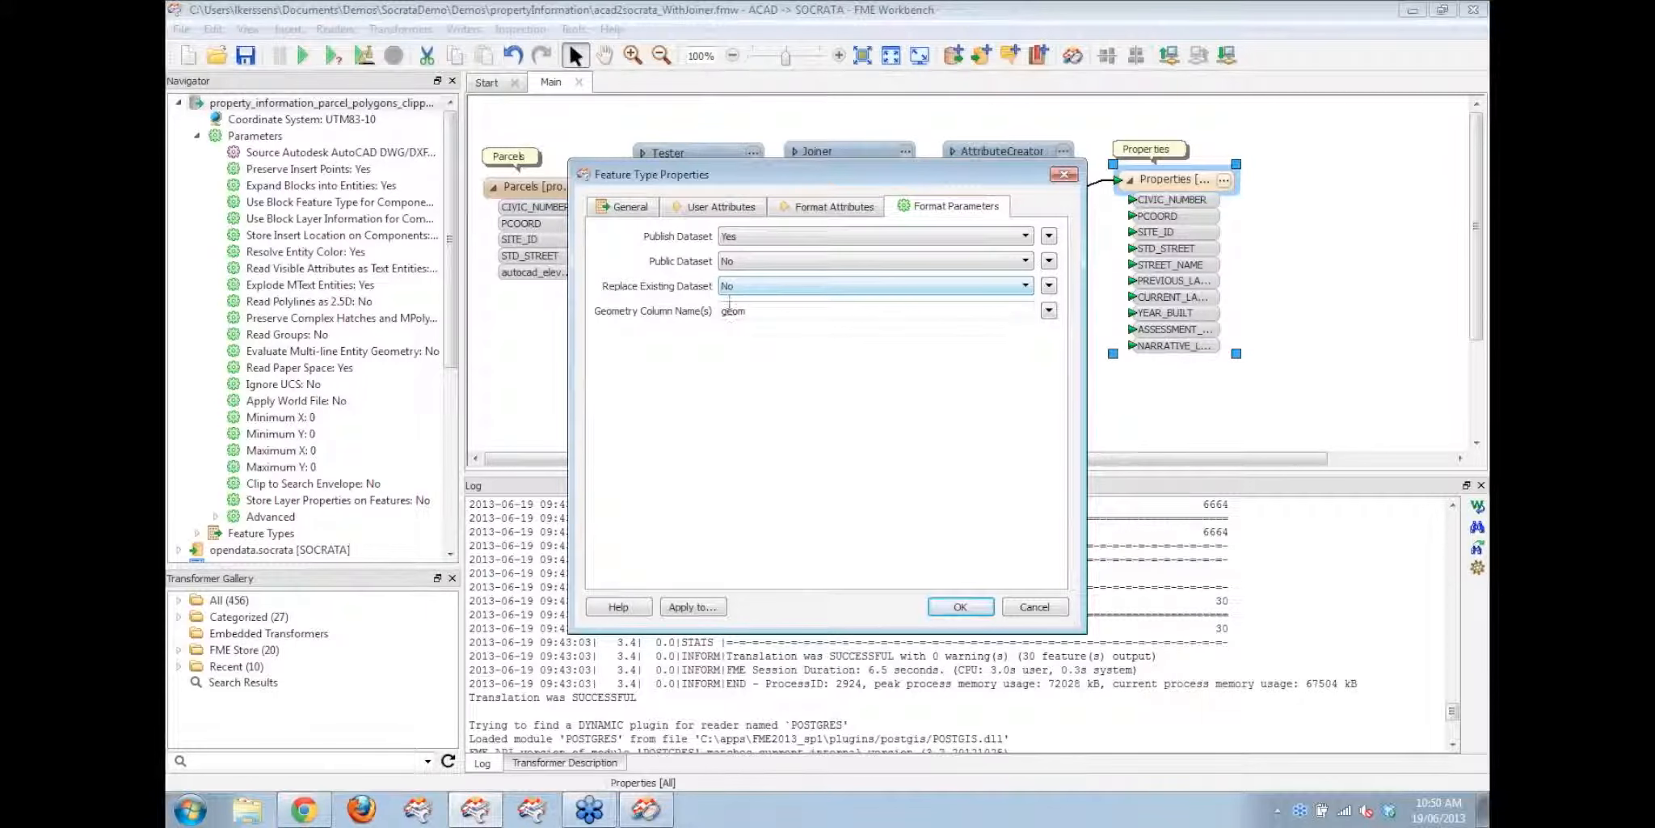
double_click(767, 313)
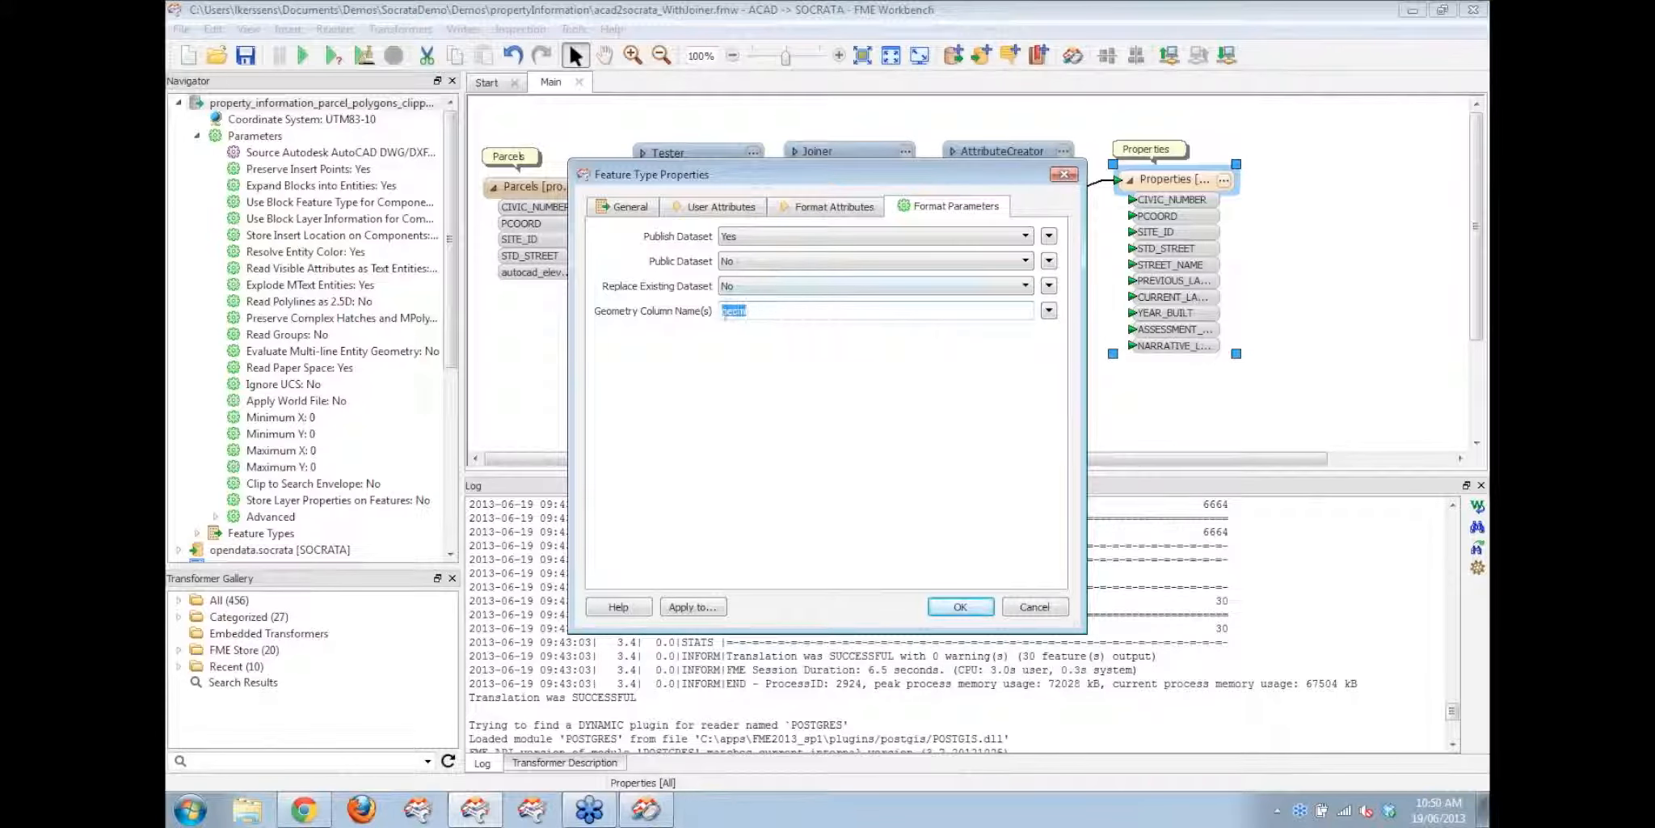
left_click(758, 312)
left_click(1064, 174)
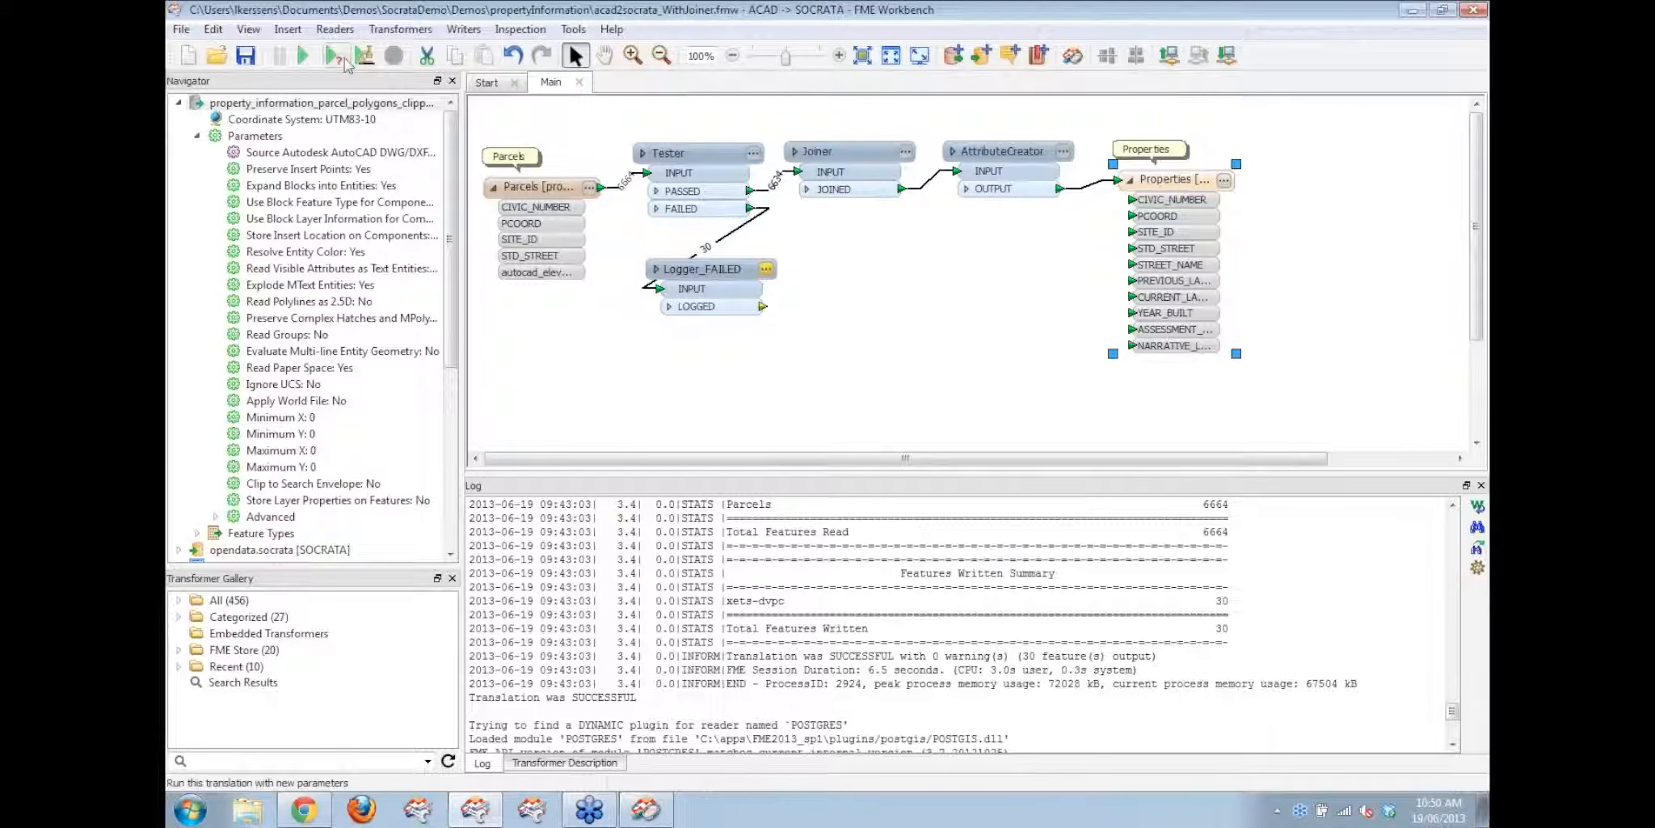
Step: Run the translation and review the opendata.socrata writer's host, user and password parameters
left_click(308, 56)
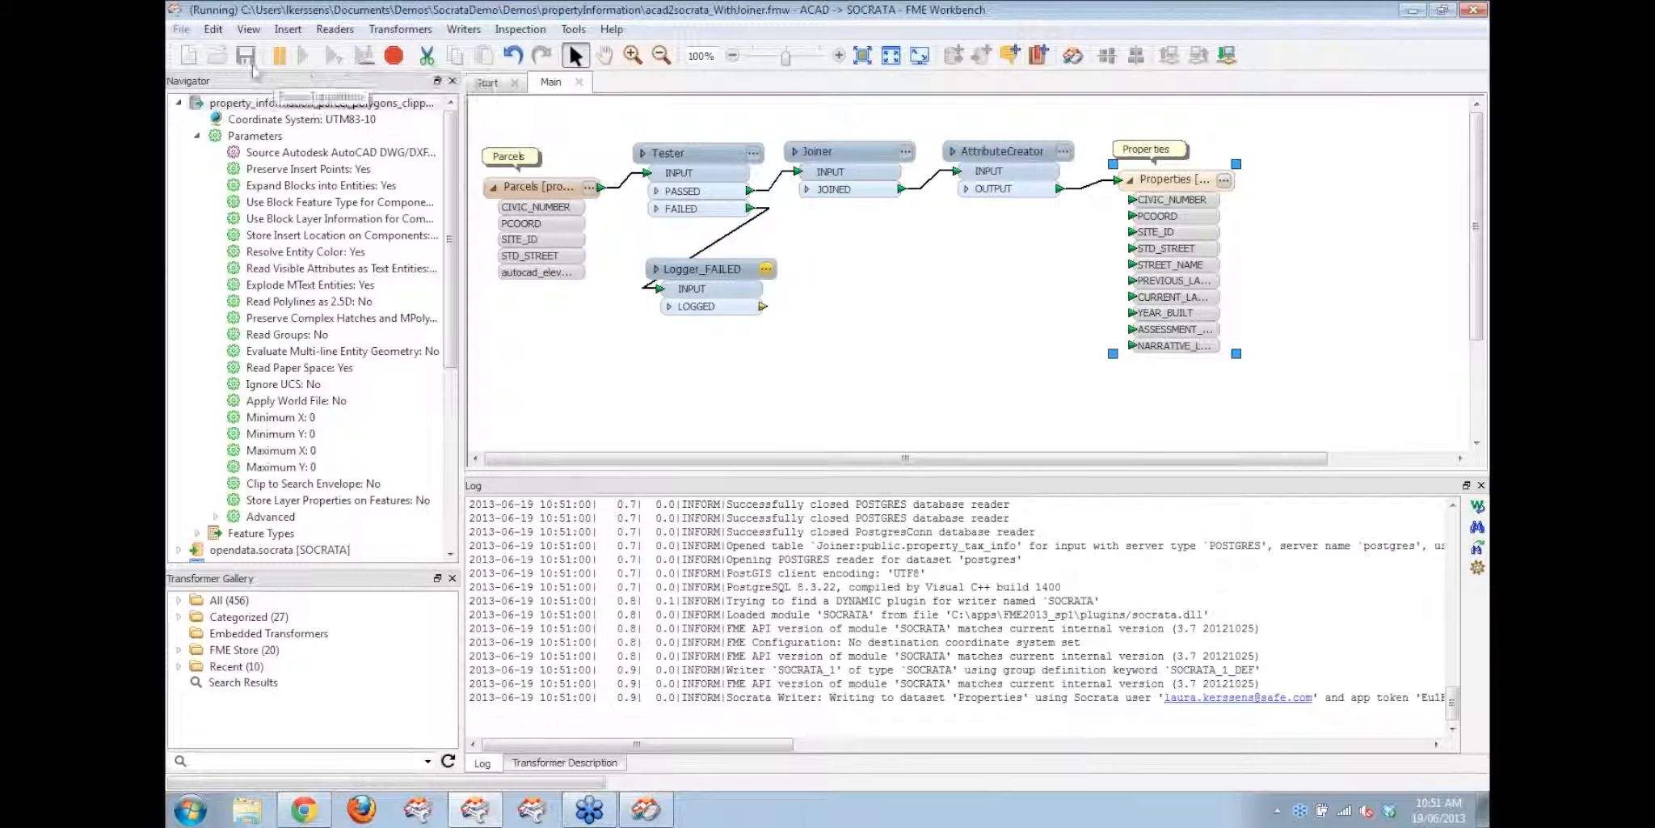
left_click(176, 103)
left_click(196, 121)
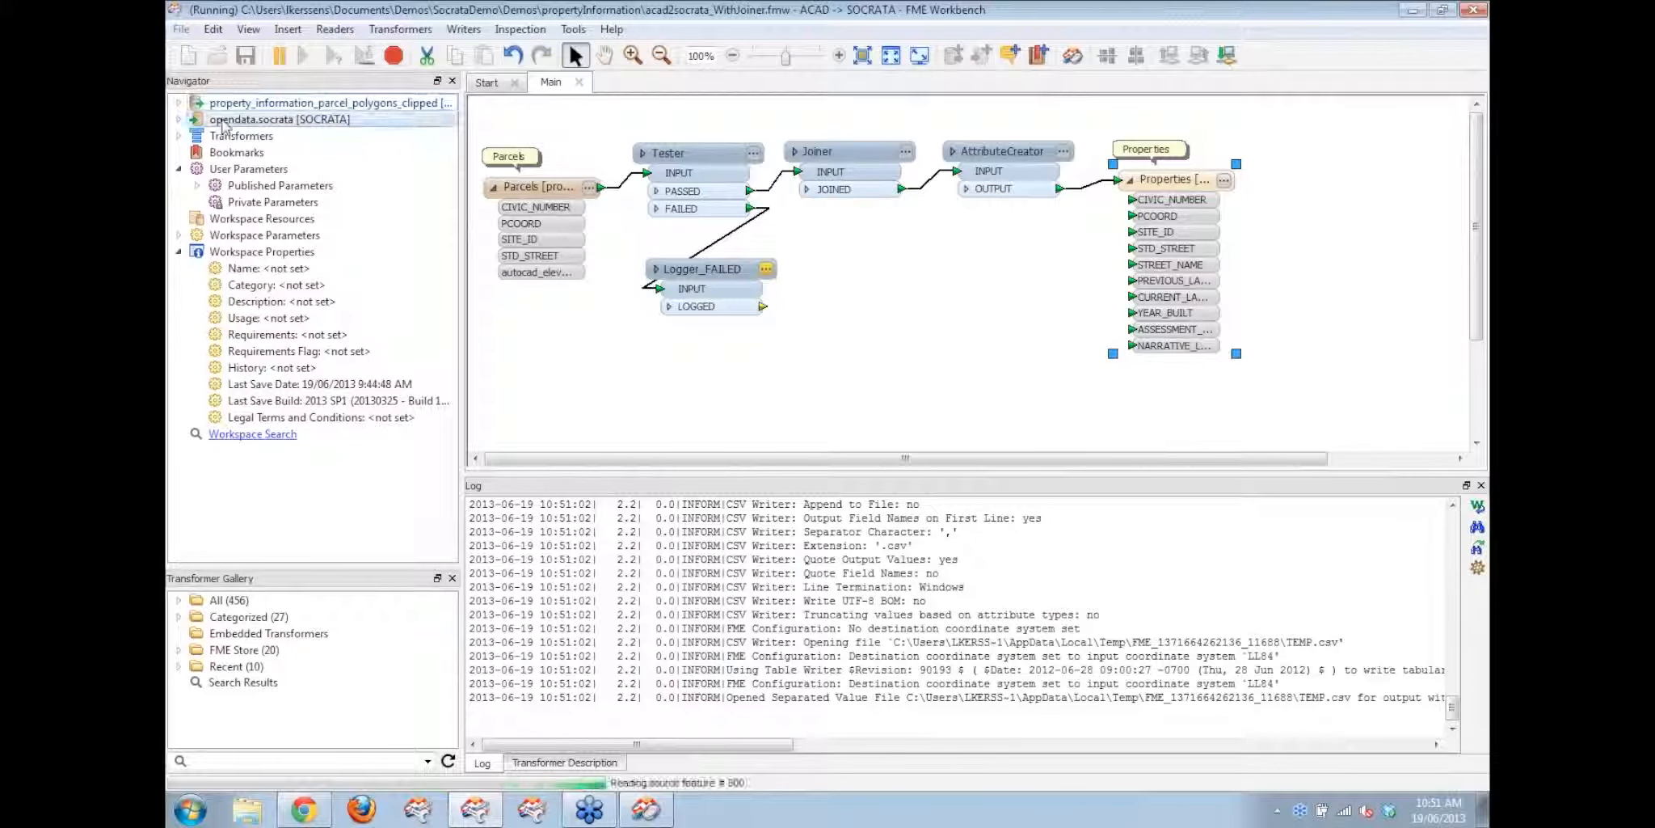
left_click(179, 118)
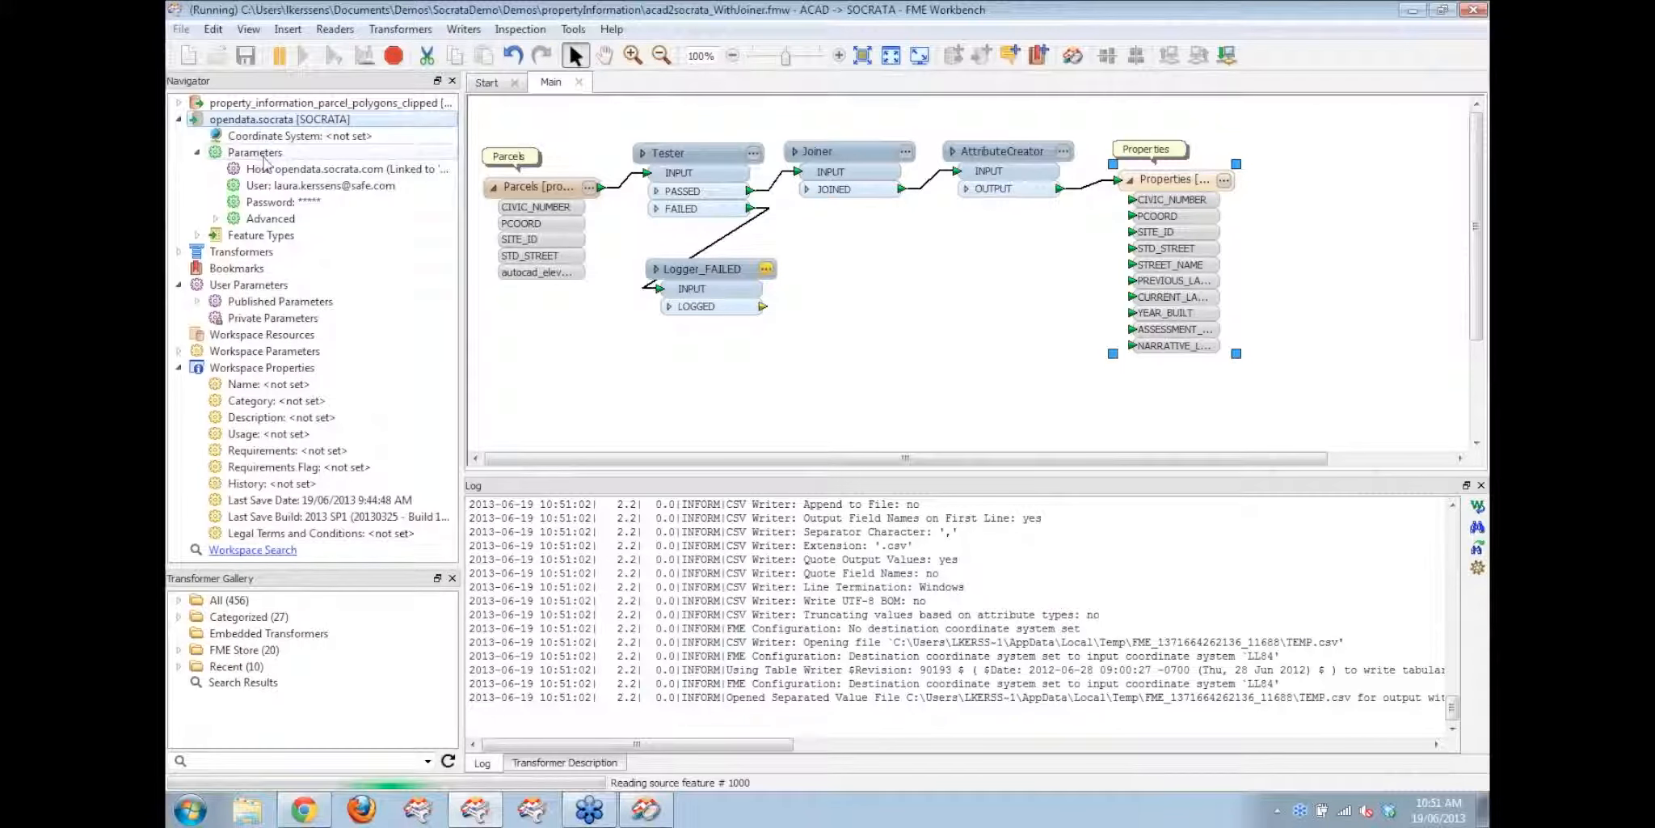
left_click(291, 171)
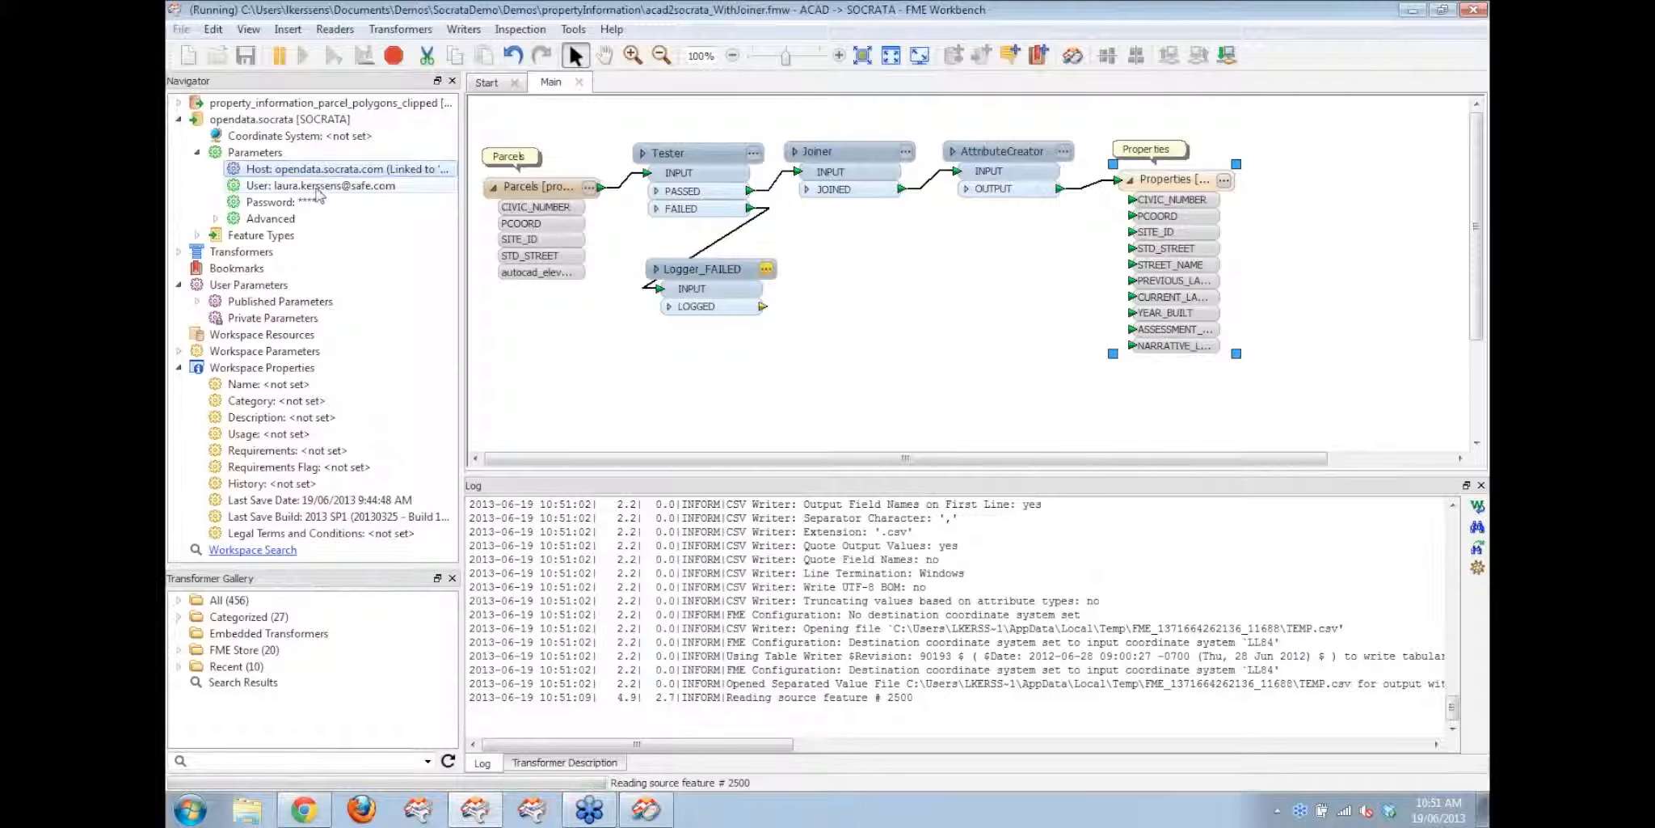
left_click(315, 186)
left_click(317, 202)
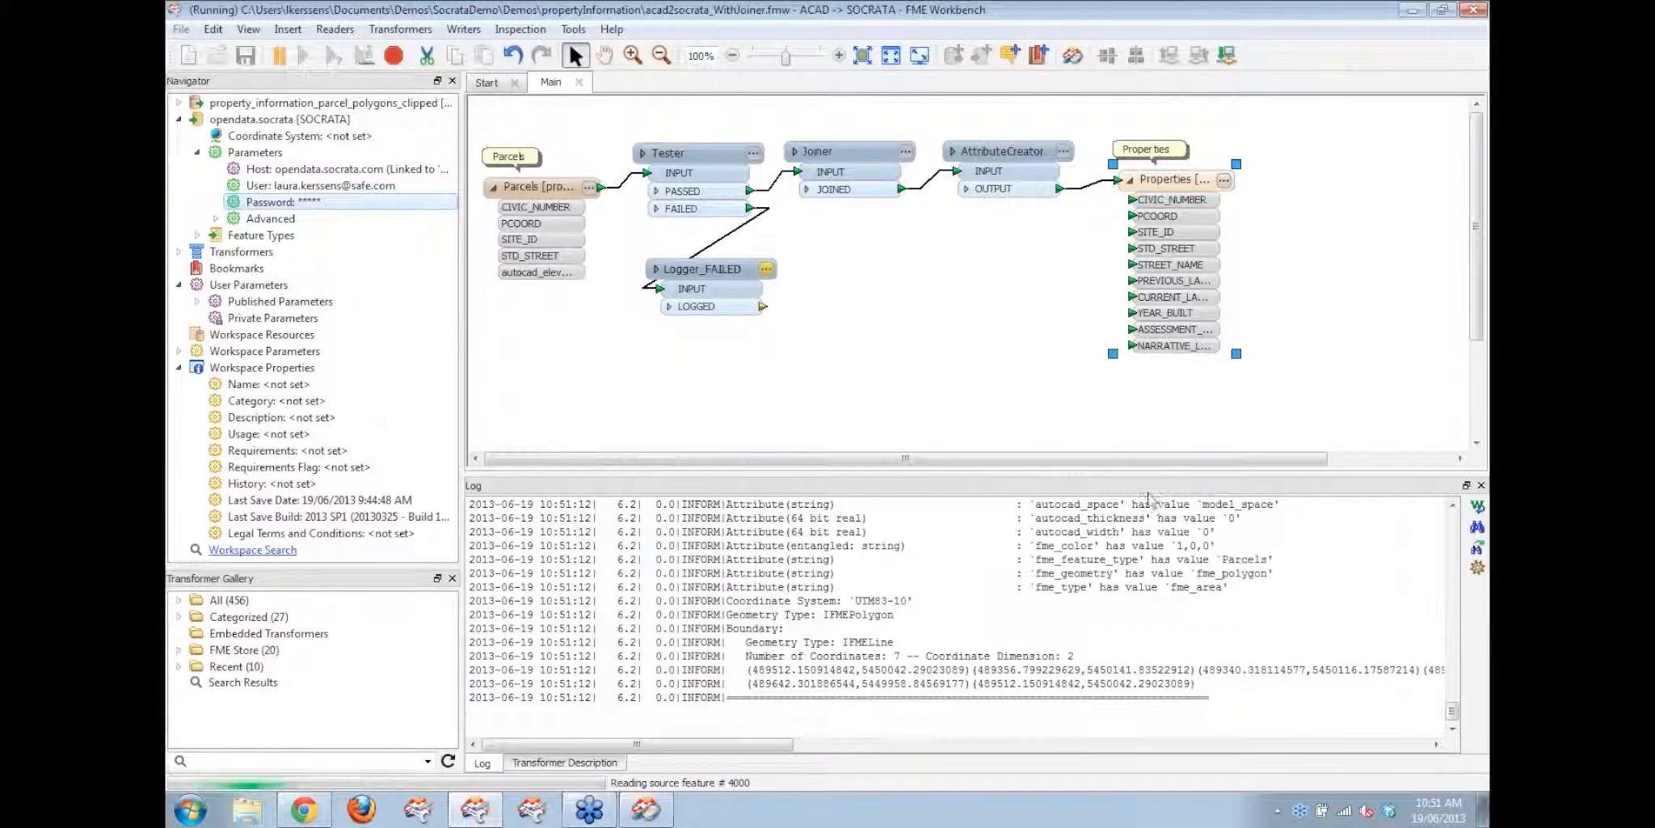
Step: Enlarge the log area and move the Logger_FAILED transformer slightly lower, away from the Tester
left_click_drag(1130, 474, 1131, 416)
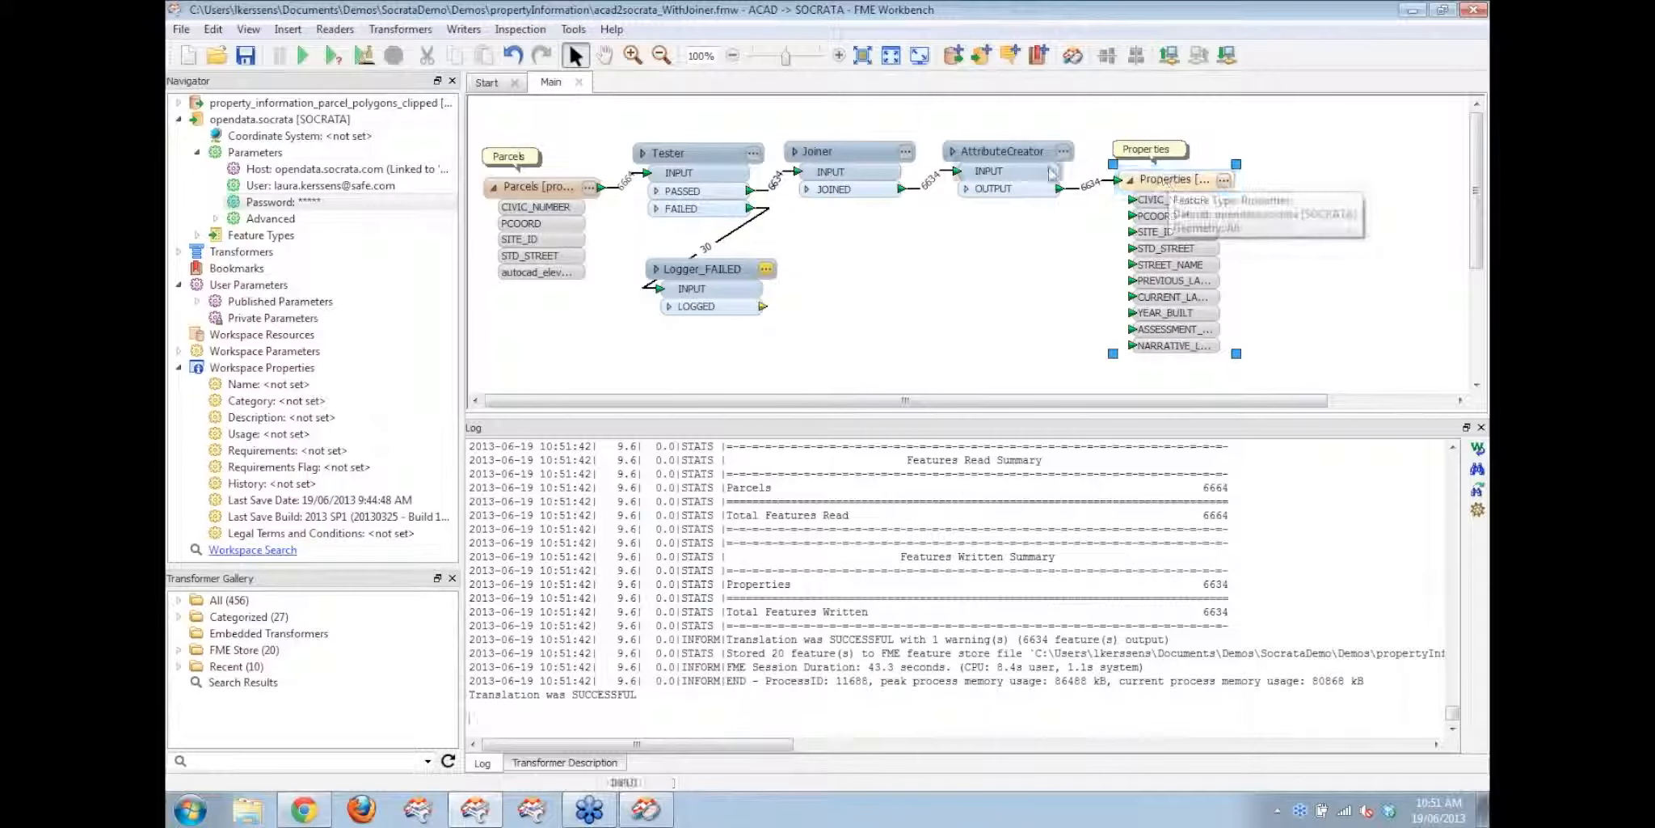
left_click_drag(735, 285, 731, 312)
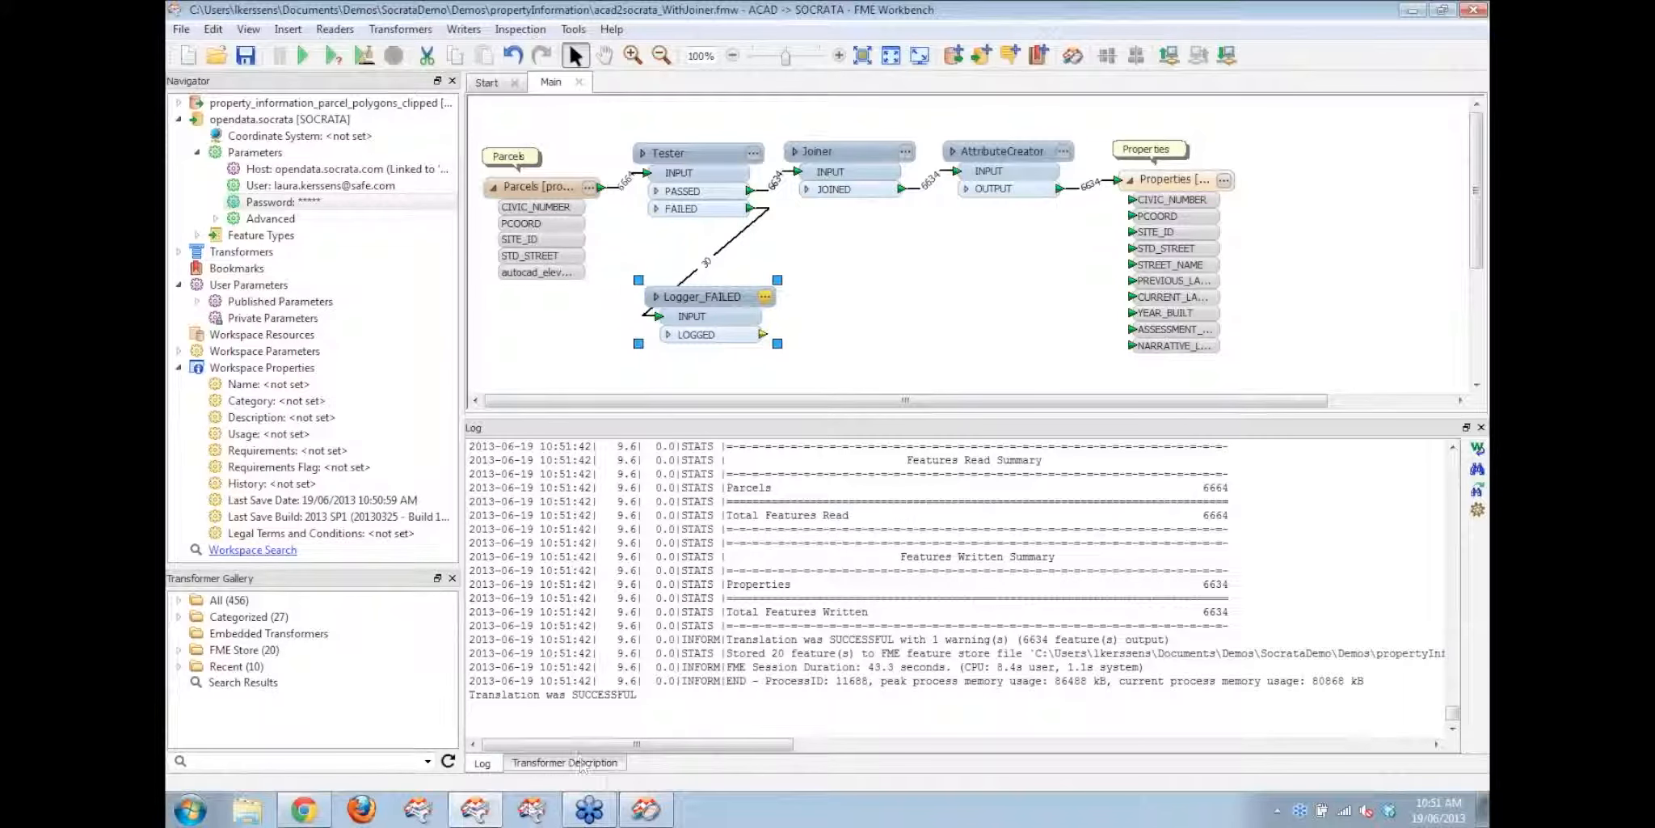
Step: Switch to Chrome, open the Properties dataset from the Socrata profile, and examine its columns through to geom before minimizing the browser
left_click(315, 811)
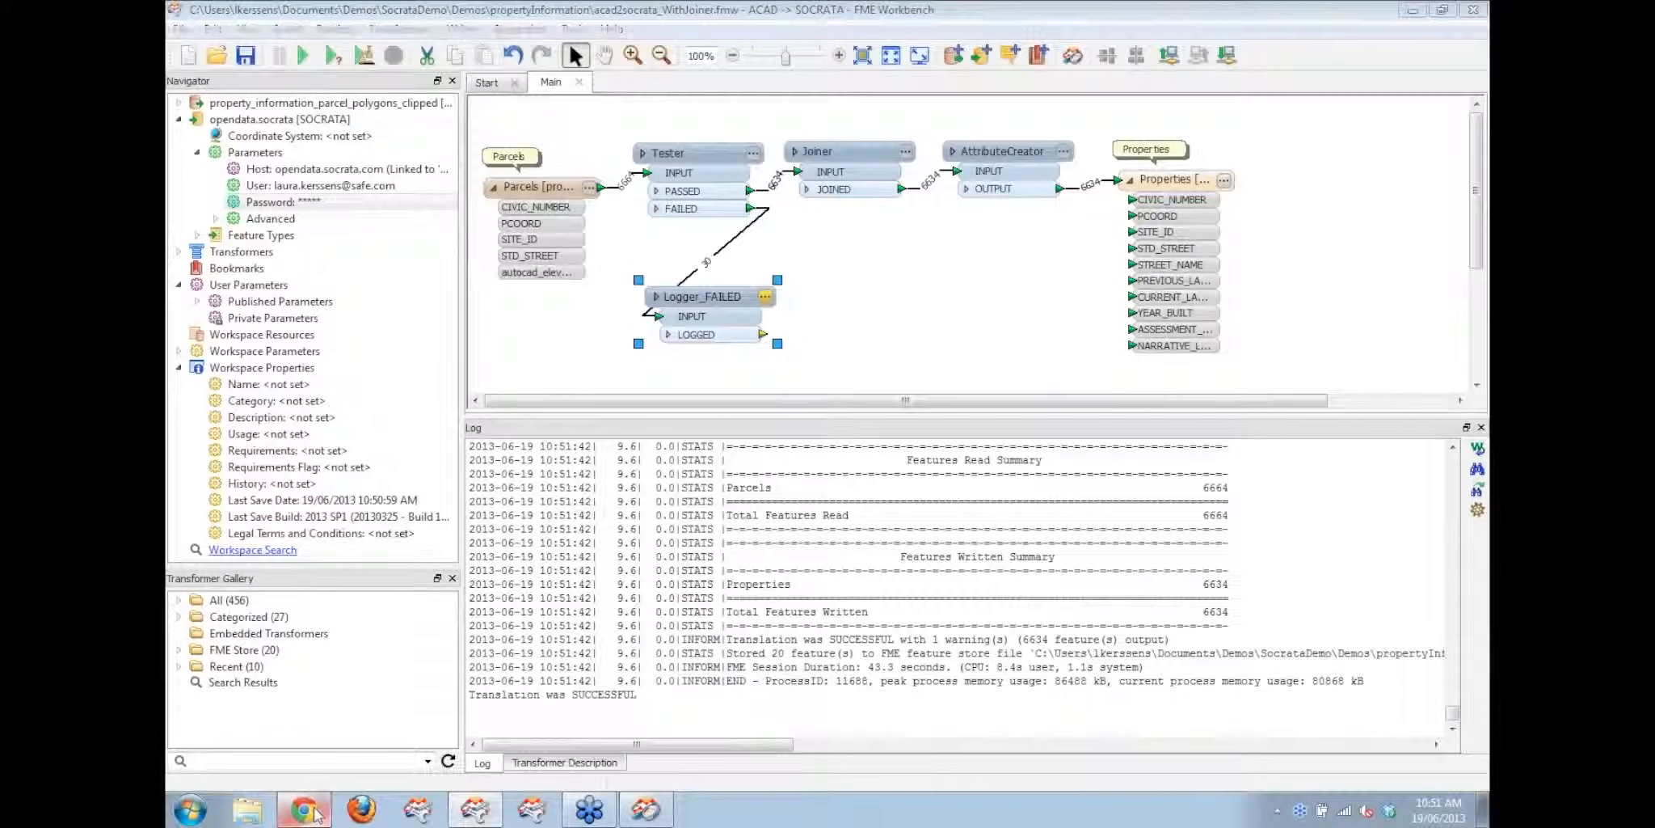
left_click(236, 39)
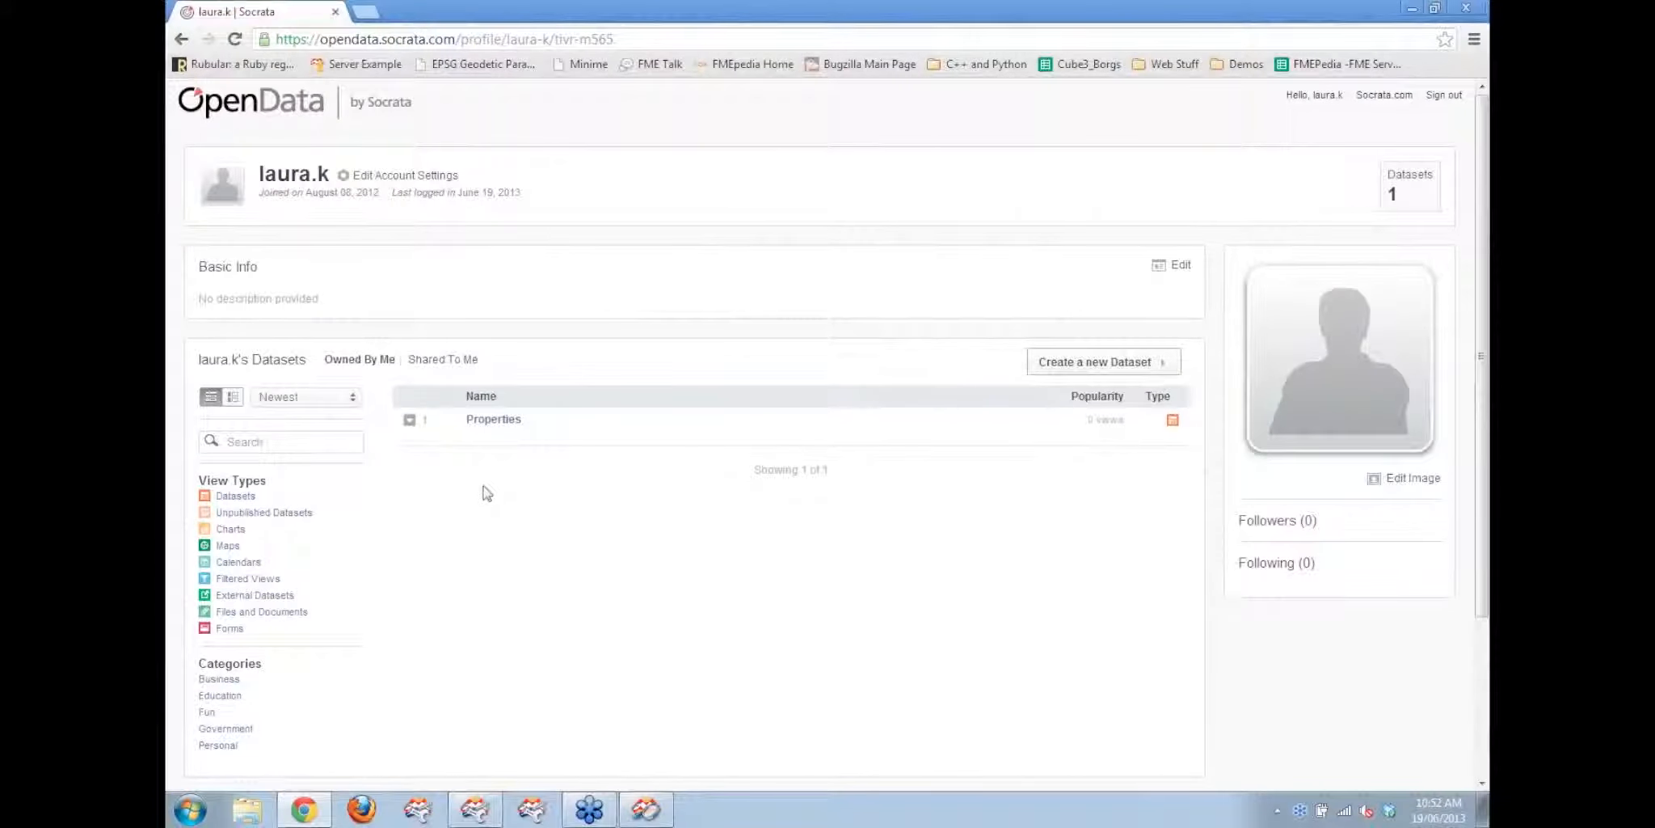
left_click(494, 422)
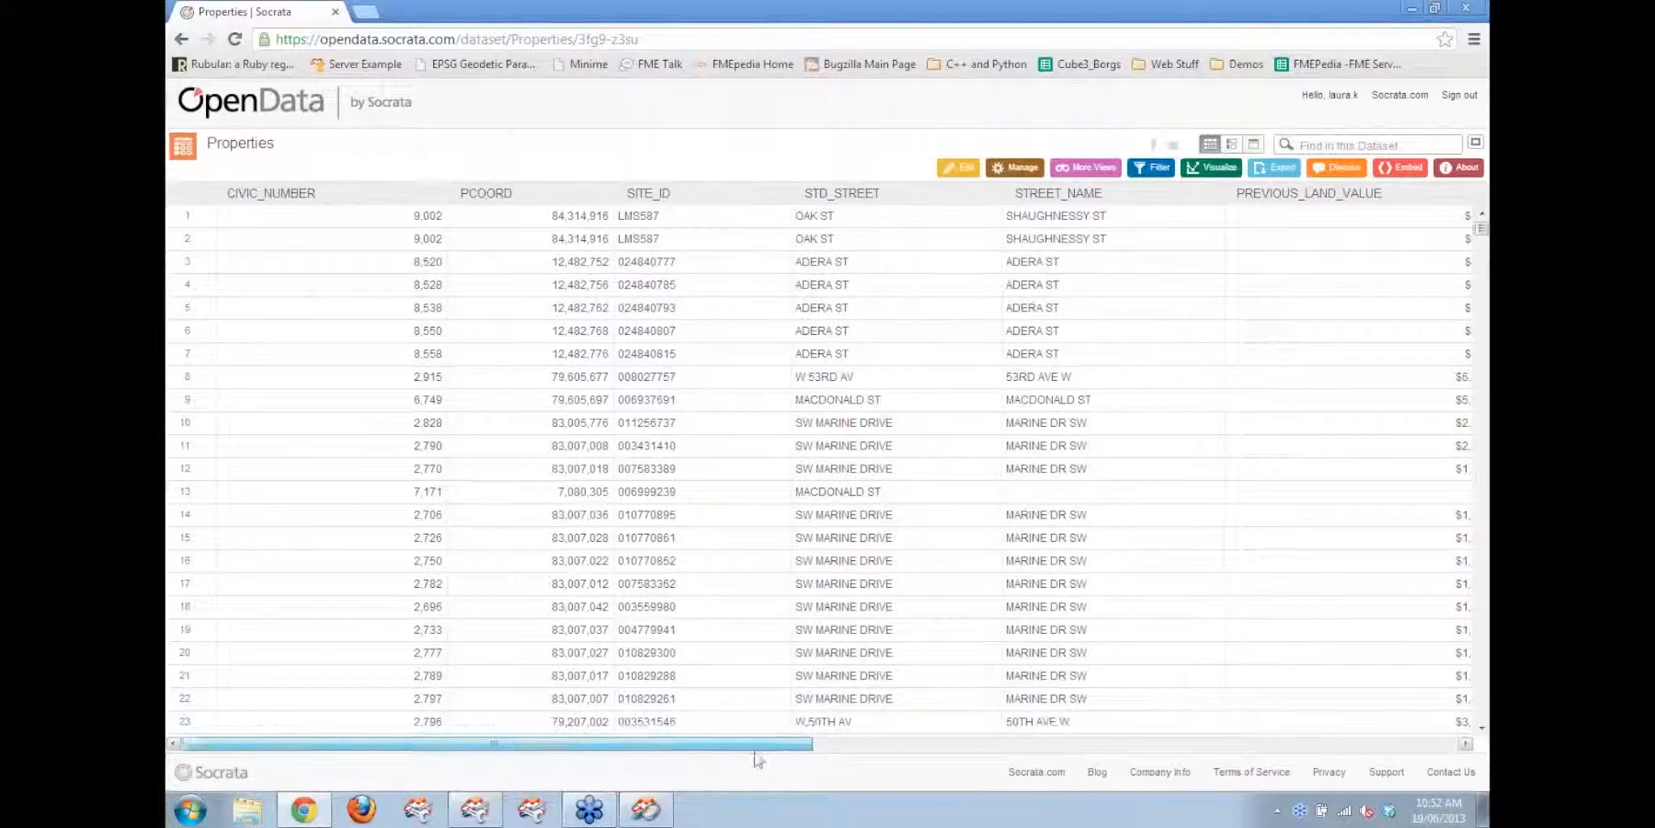
left_click_drag(723, 743, 896, 756)
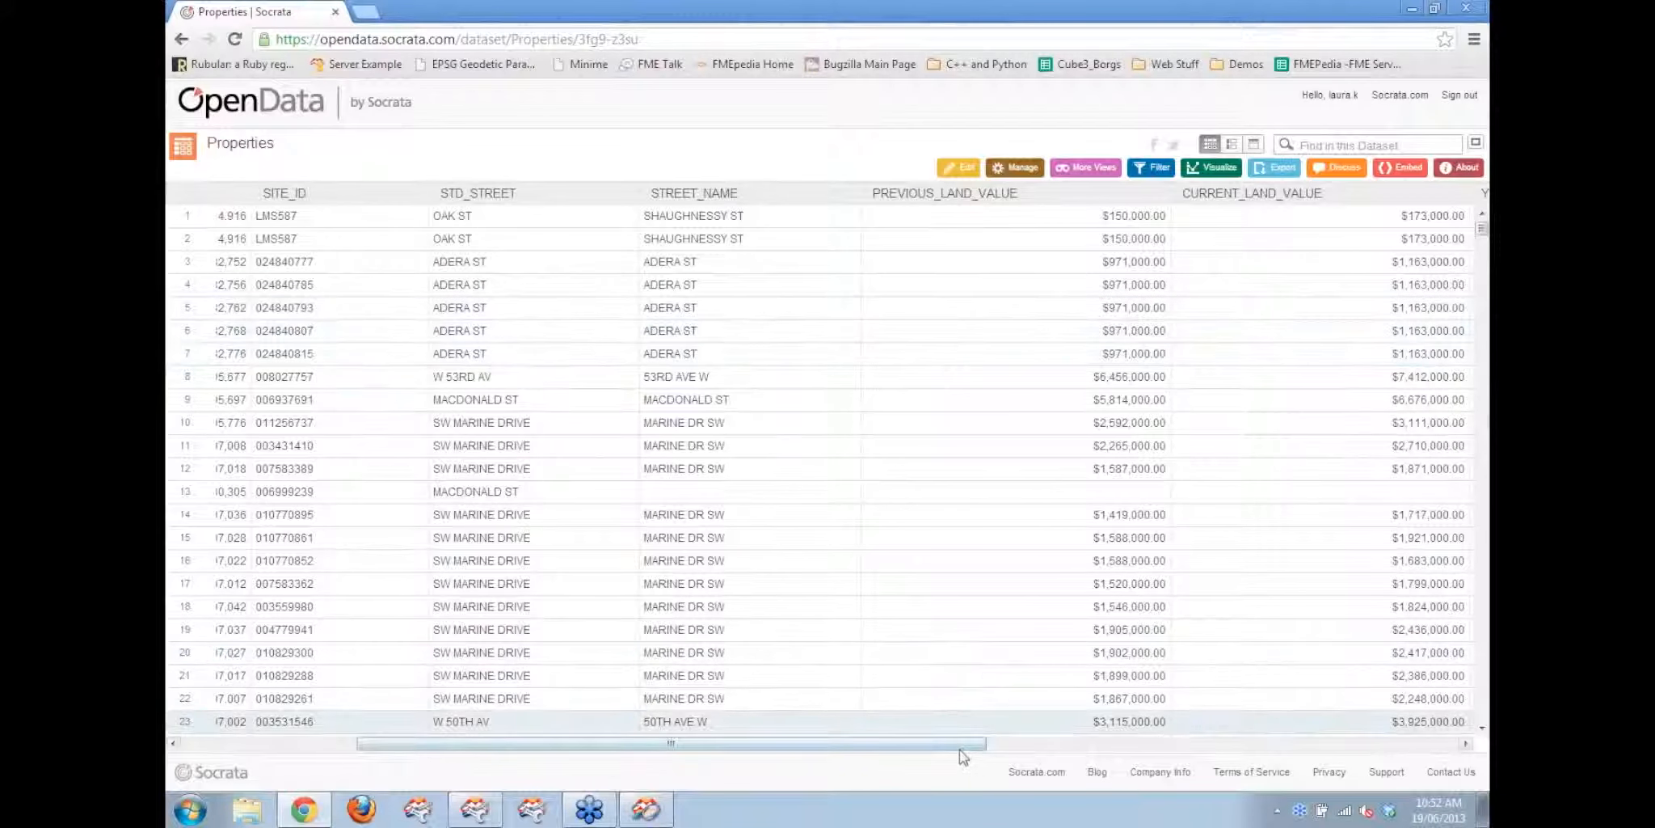
left_click_drag(955, 754, 1425, 752)
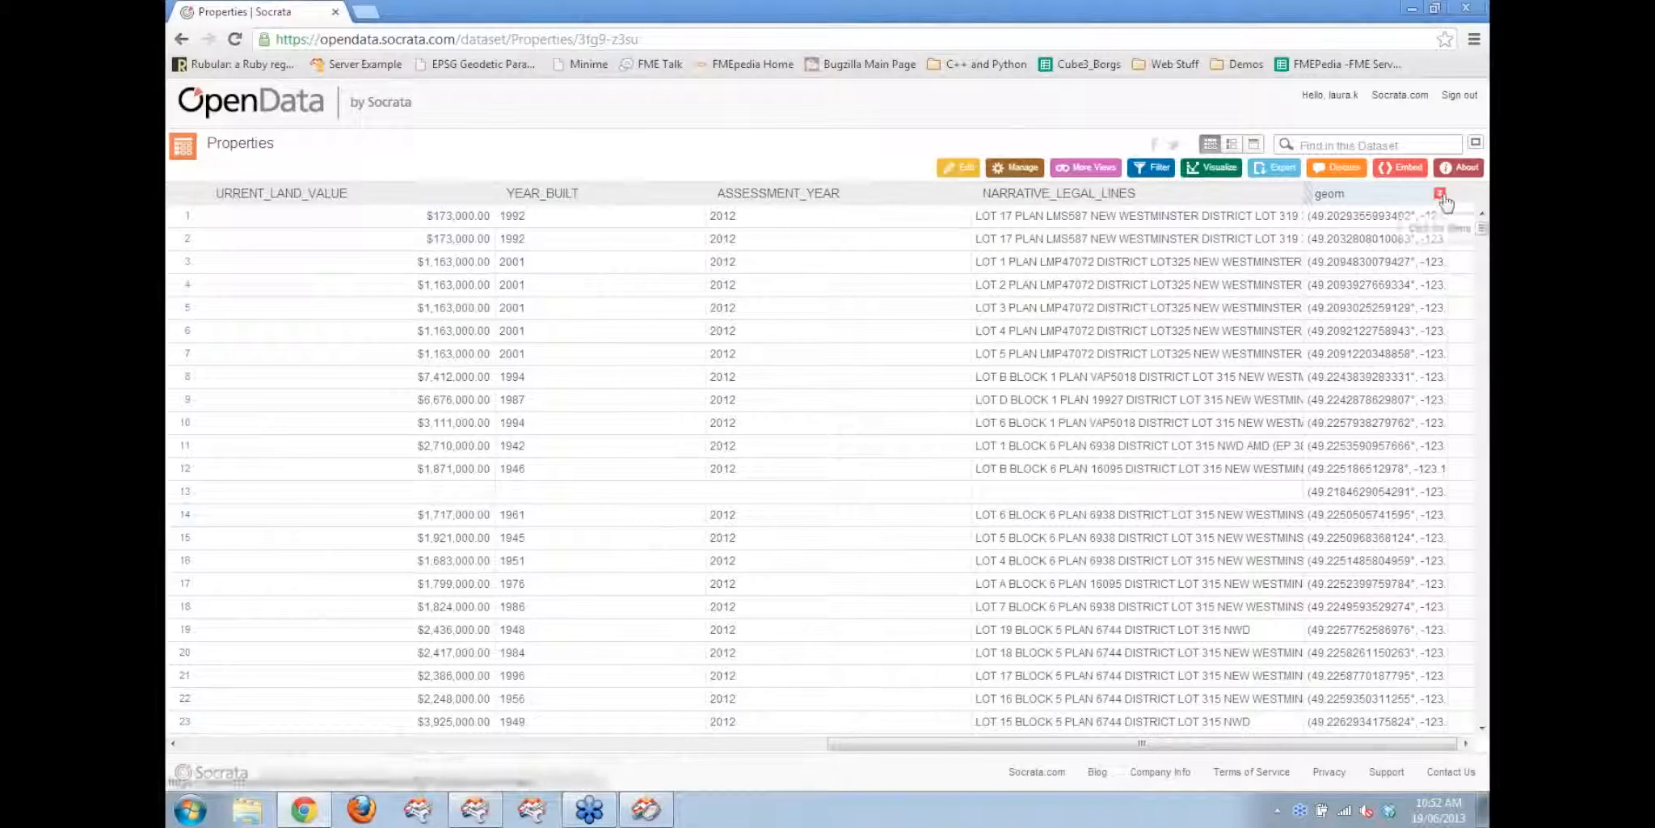
left_click(1440, 196)
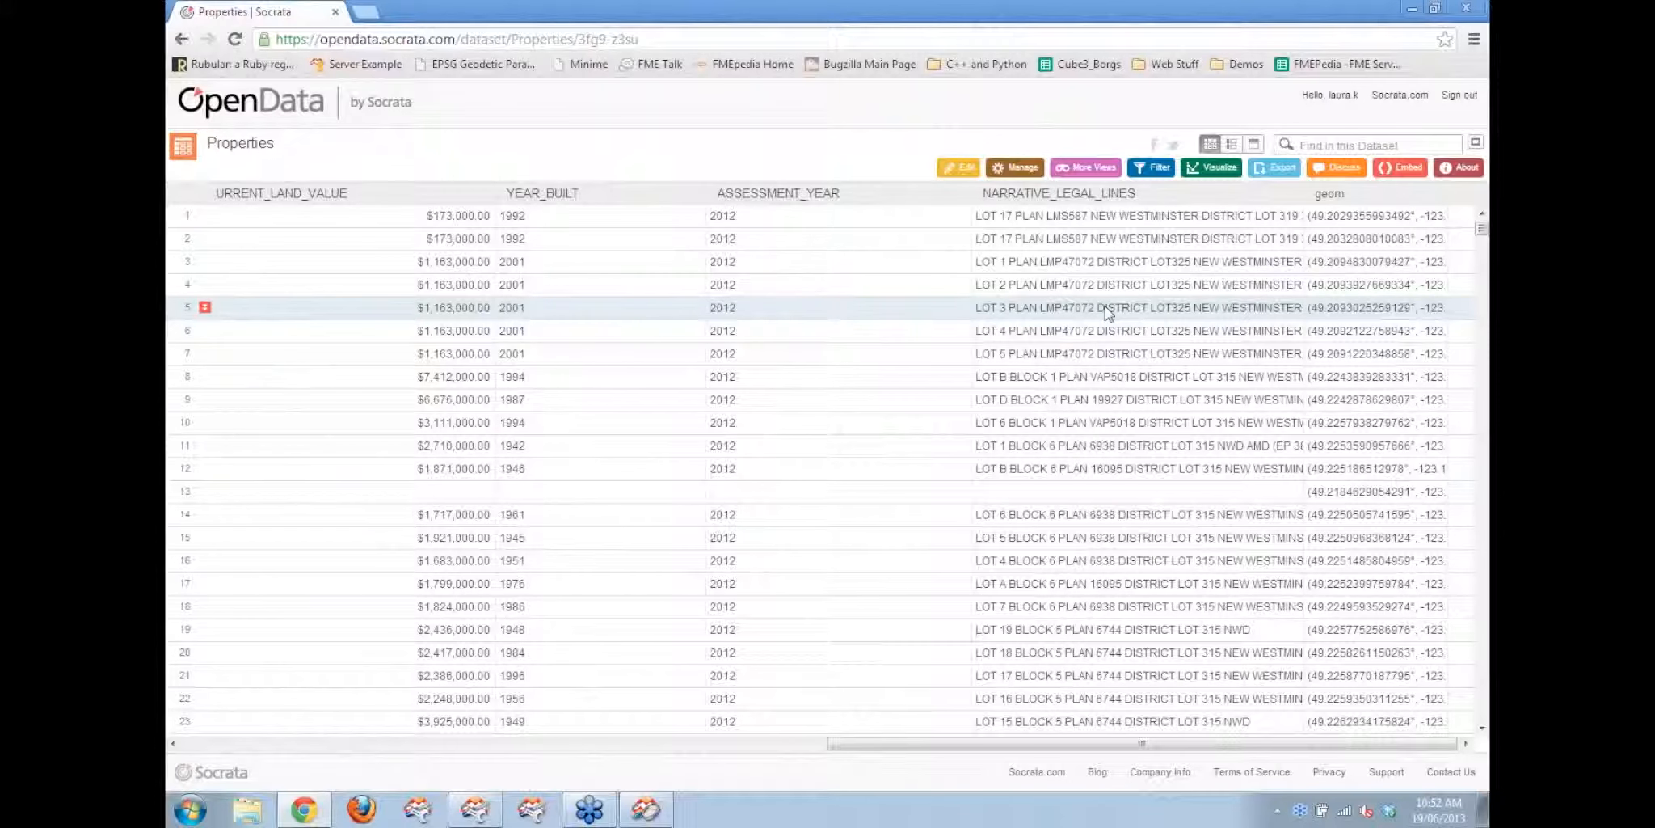
left_click(1412, 8)
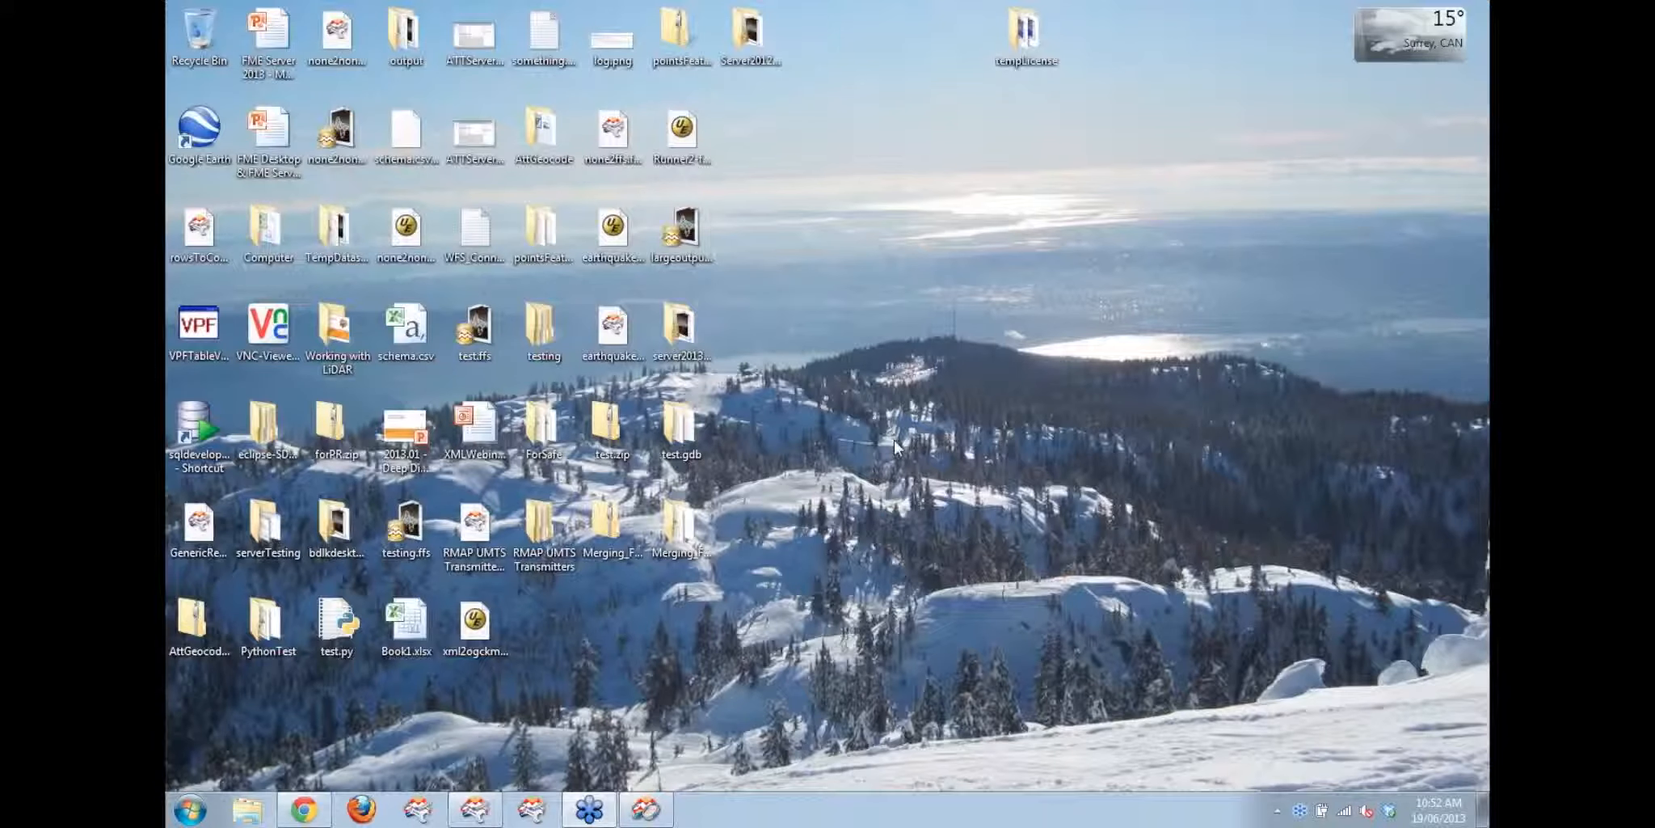